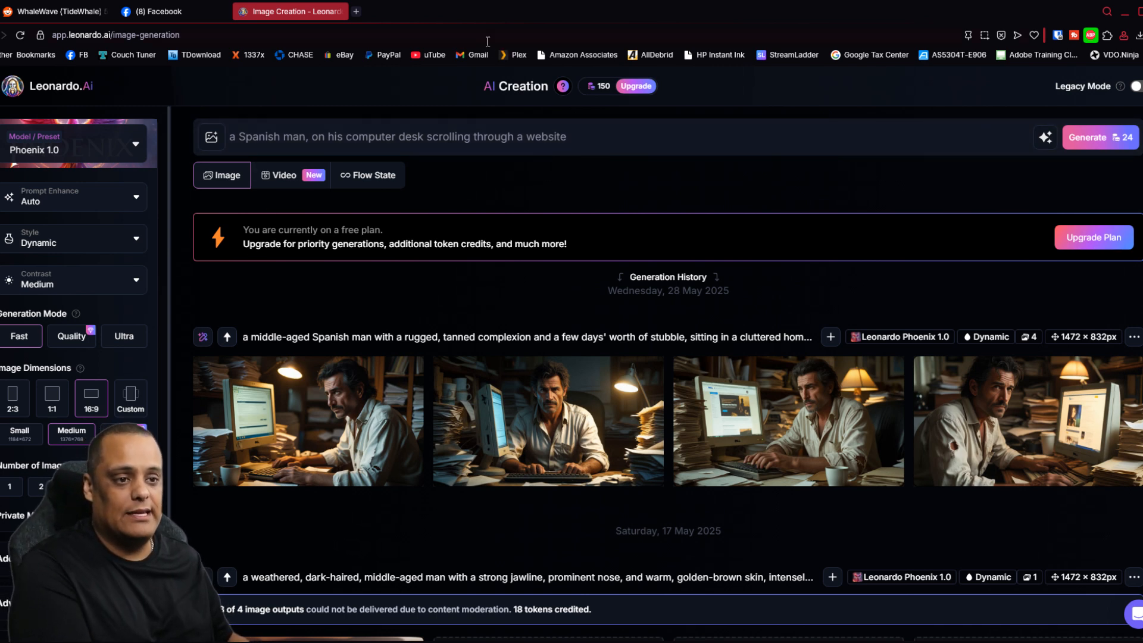
Go to leonardo.ai, launch its web app and open the Image creation tool
click(466, 34)
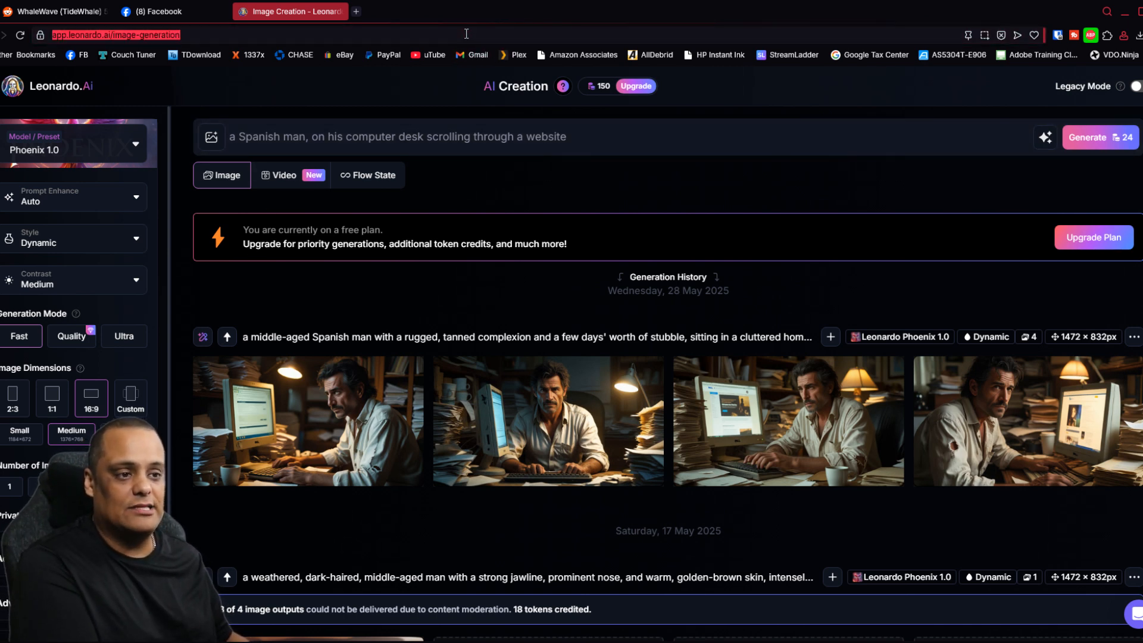
text(le)
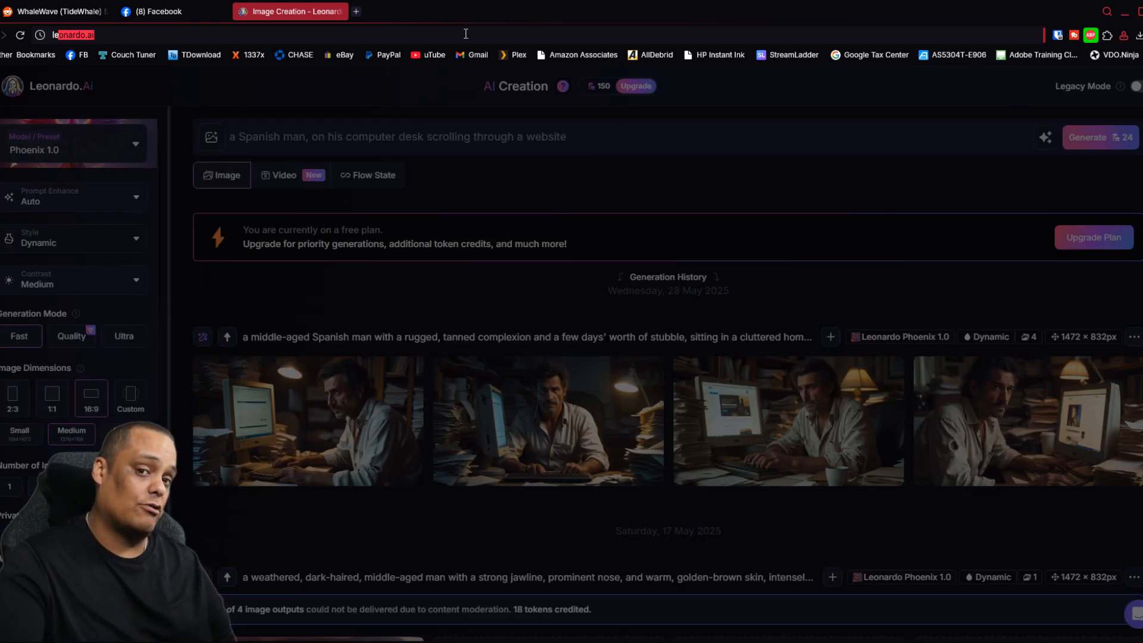
key(Return)
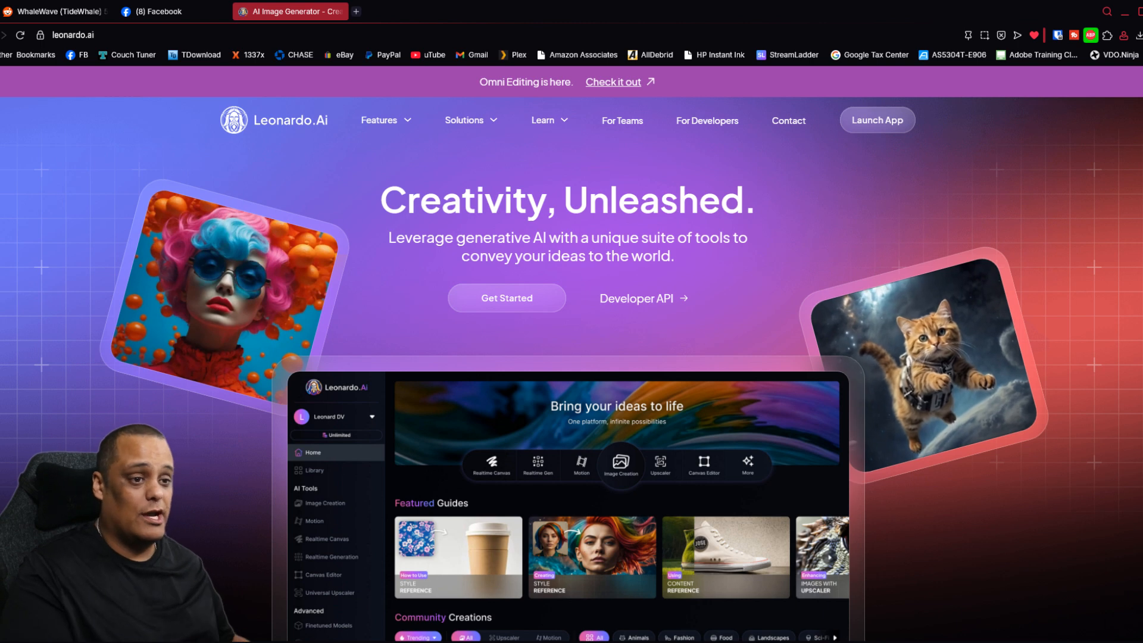
click(878, 121)
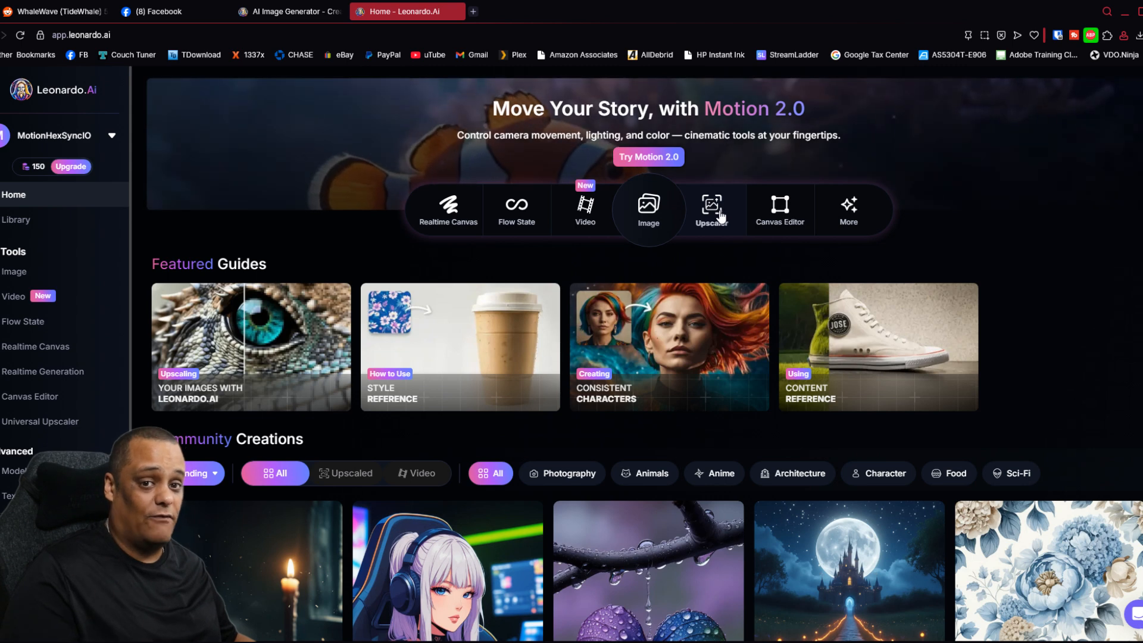
click(663, 214)
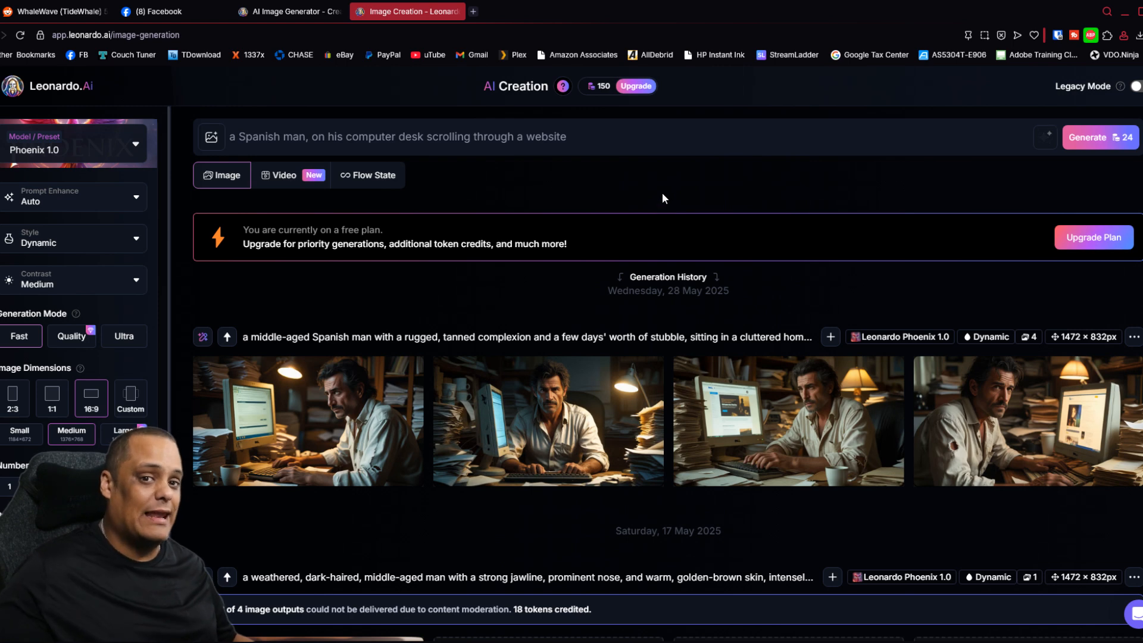
Look through the generation history and reveal the two hidden images of the dark-haired man beside the truck
scroll(668, 203, down, 4)
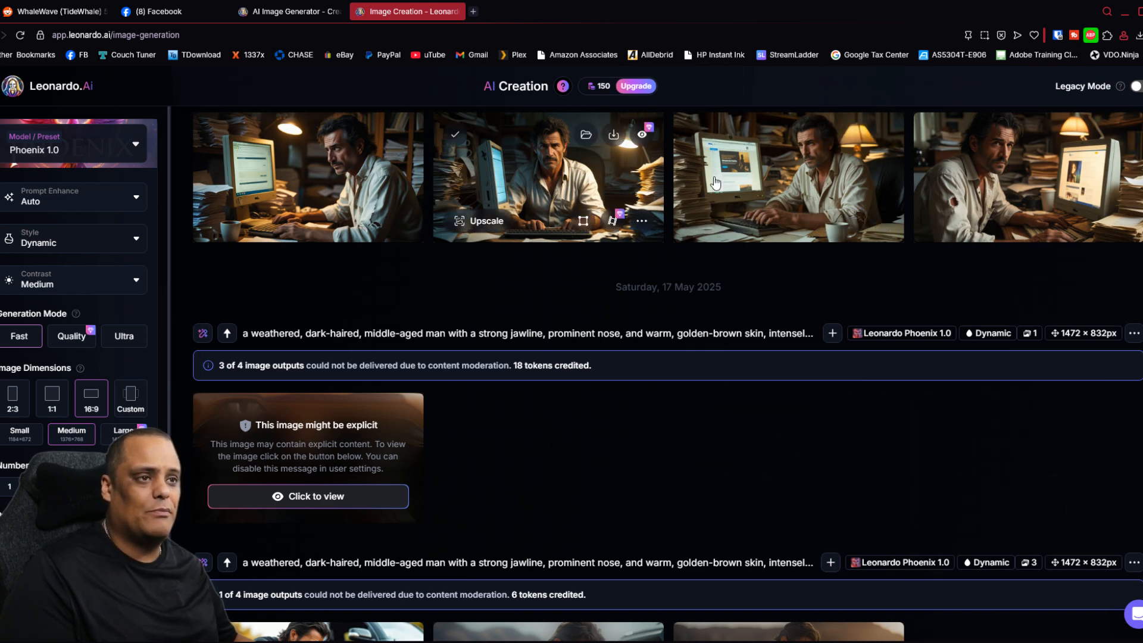
scroll(754, 175, down, 3)
scroll(754, 175, down, 1)
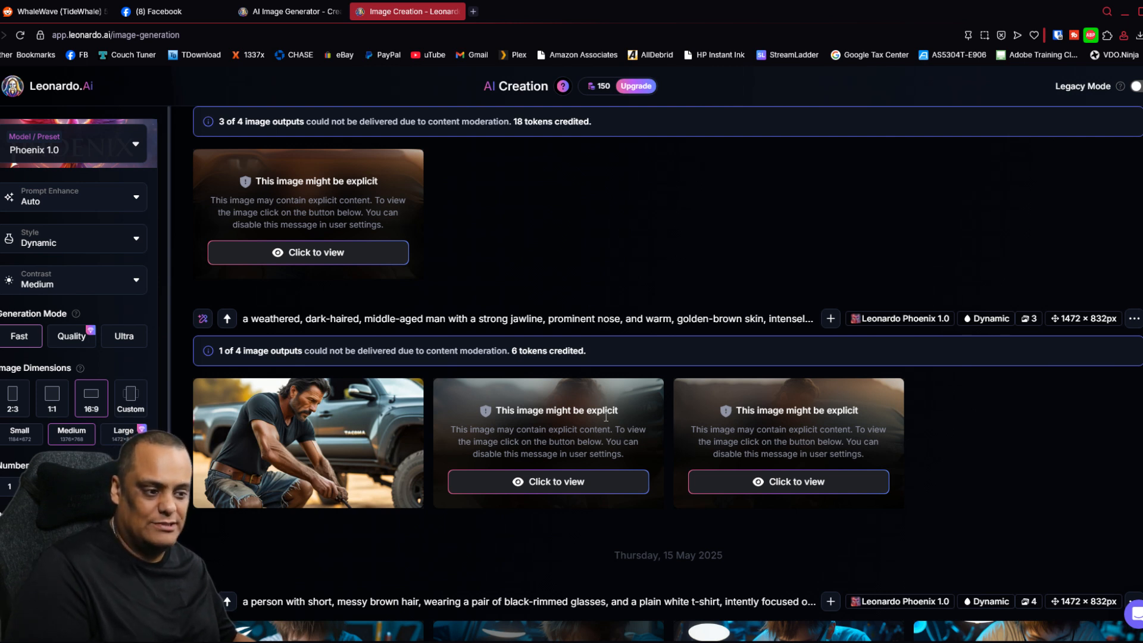
click(546, 484)
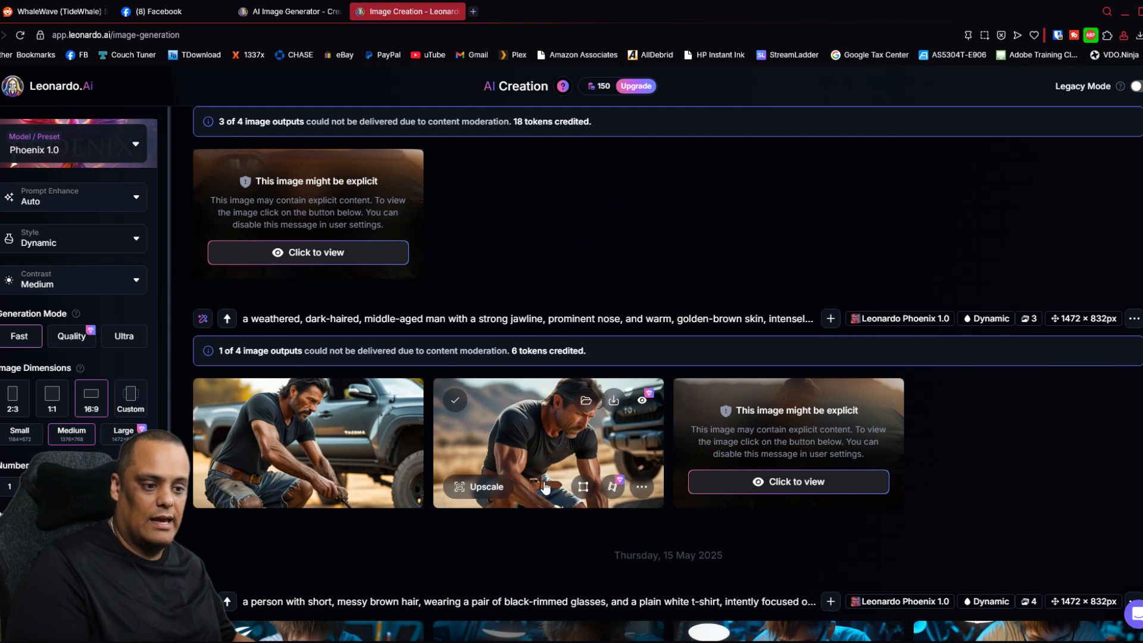
click(773, 483)
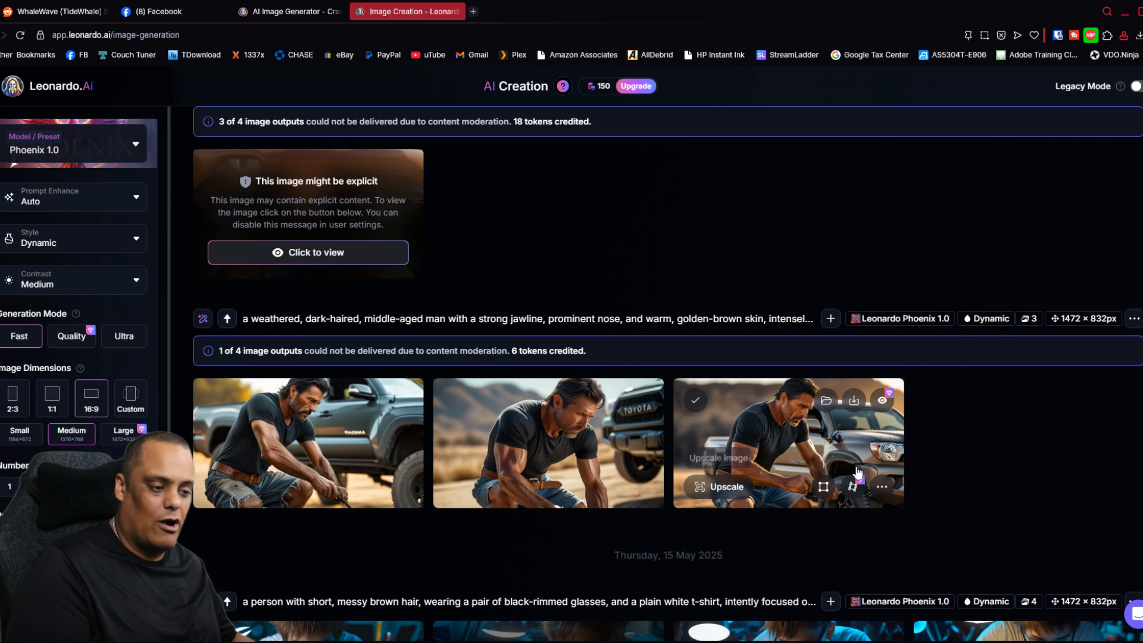
scroll(784, 459, down, 4)
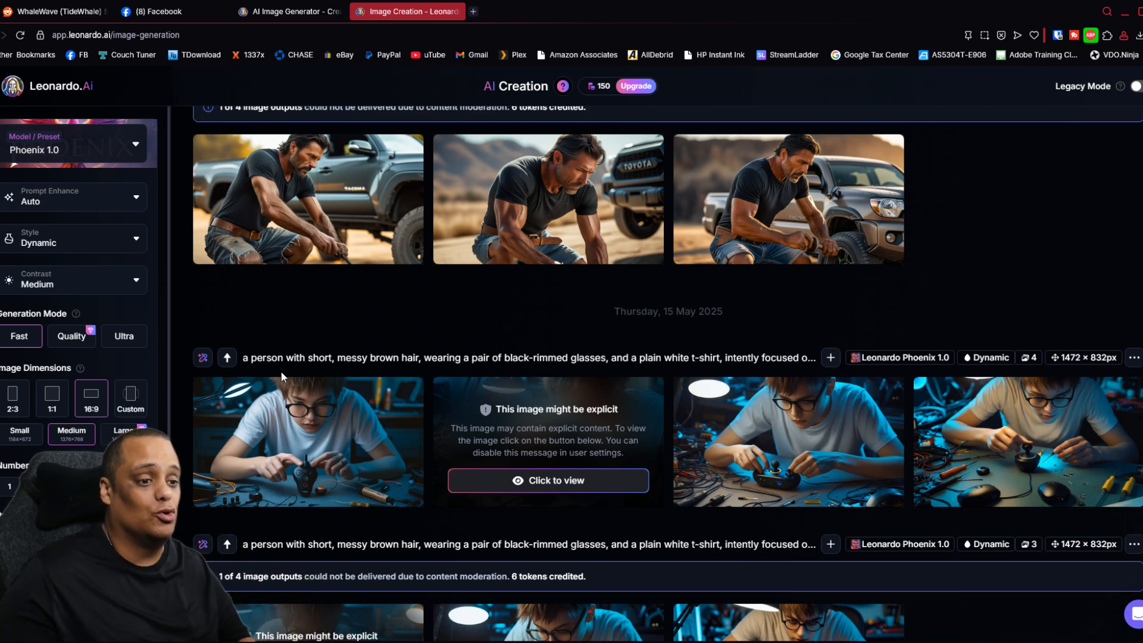
View the available image models and presets, keeping the current model
scroll(425, 421, up, 10)
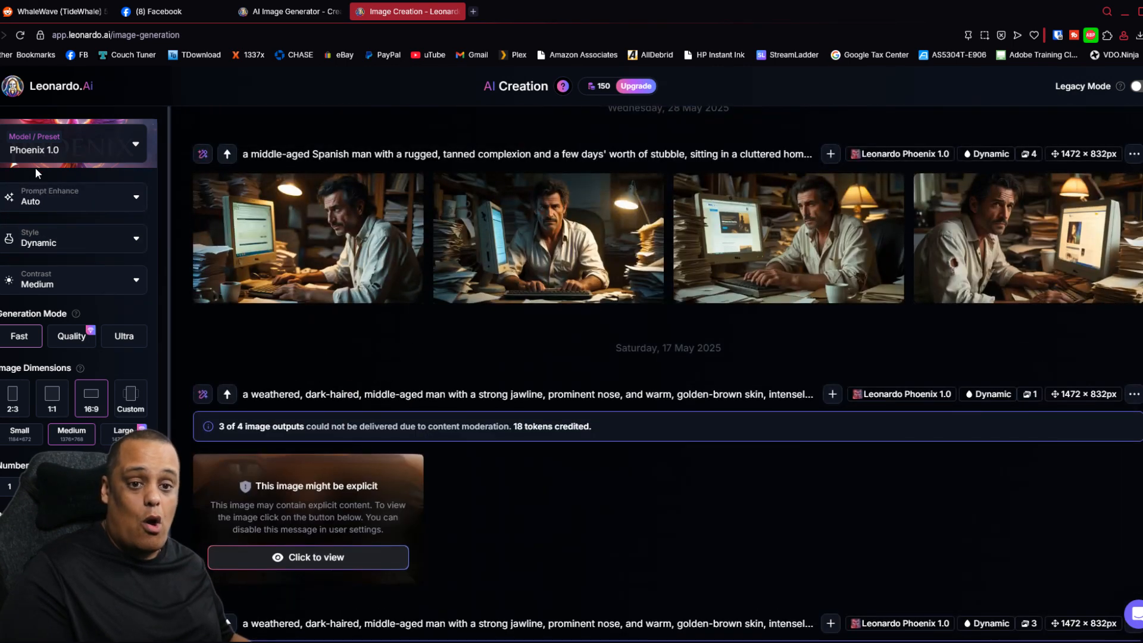
click(60, 146)
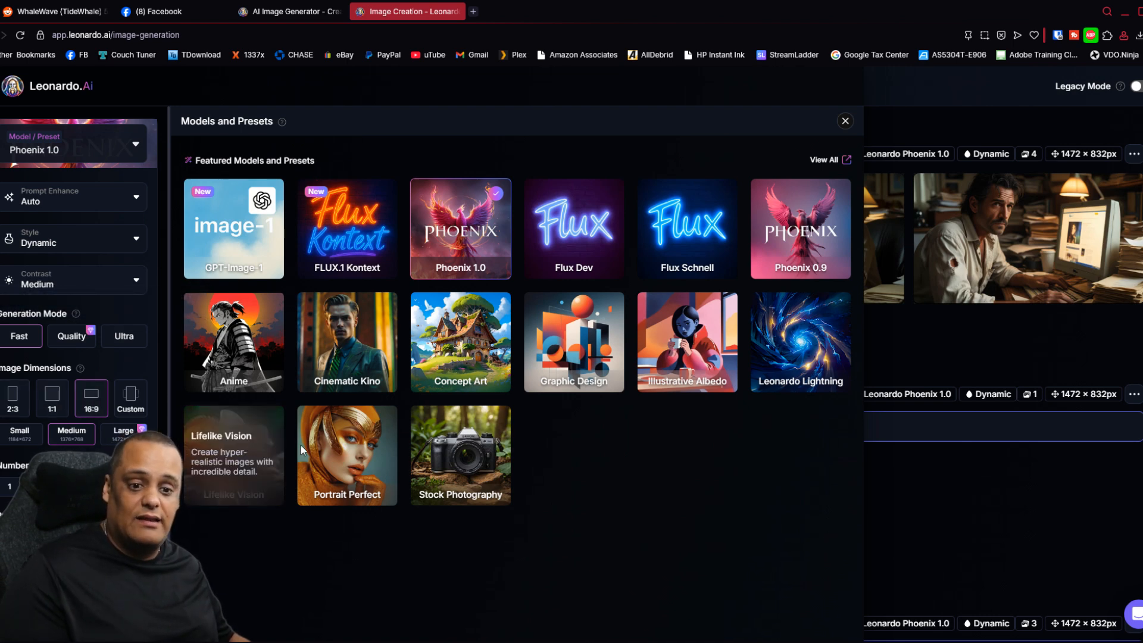
click(930, 489)
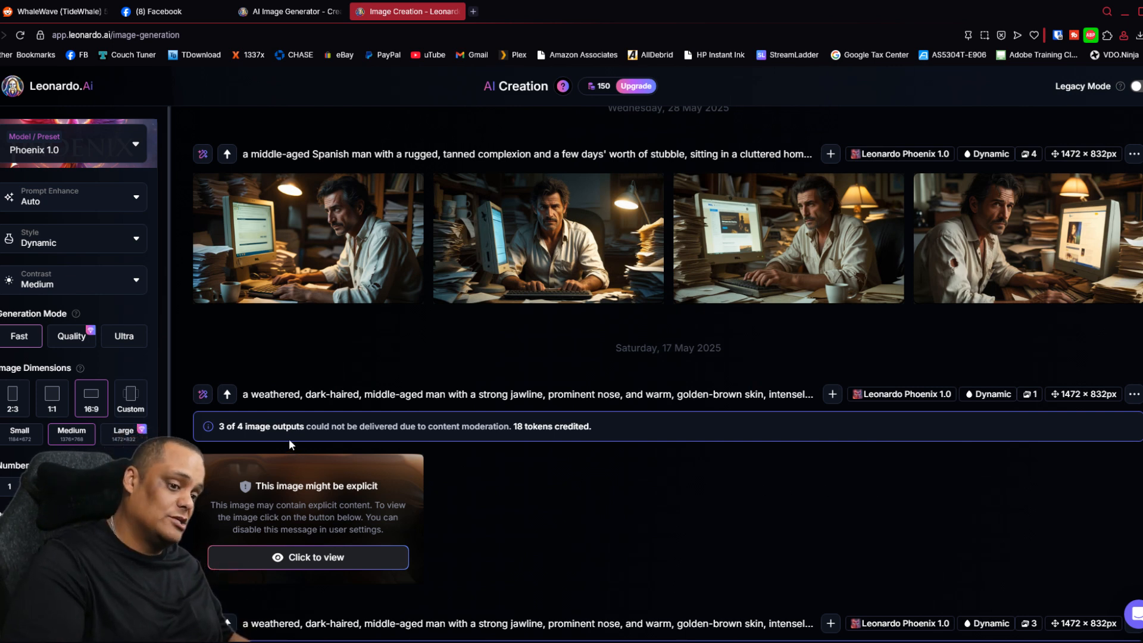
Generate images from the prompt "a white male working out inside of his storage, have a few fan in the background"
scroll(289, 435, up, 3)
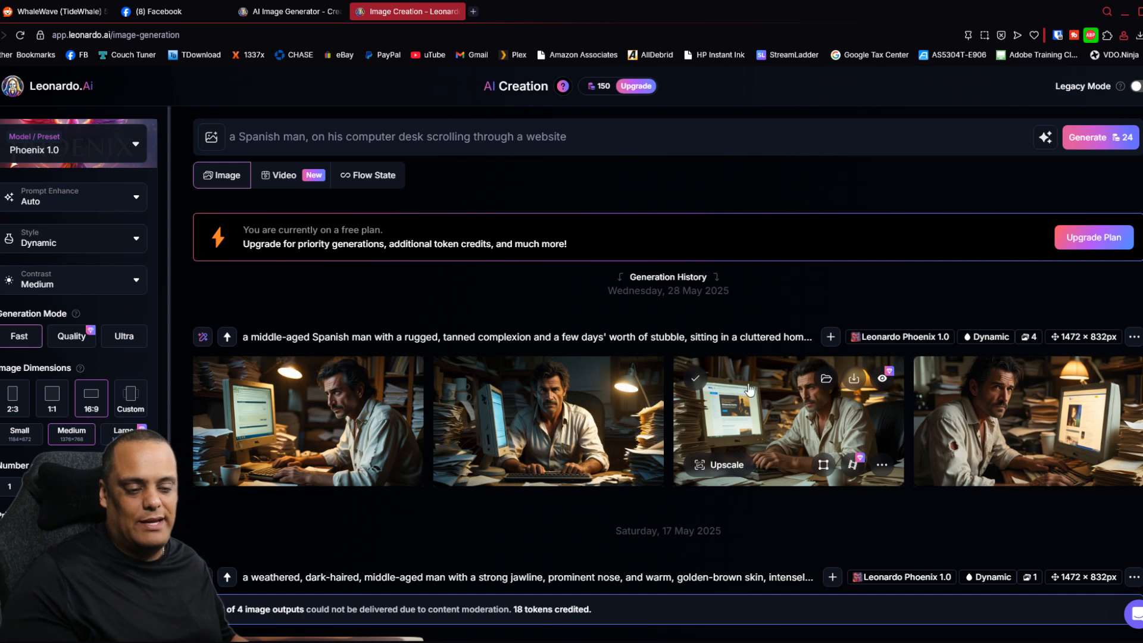
triple_click(430, 137)
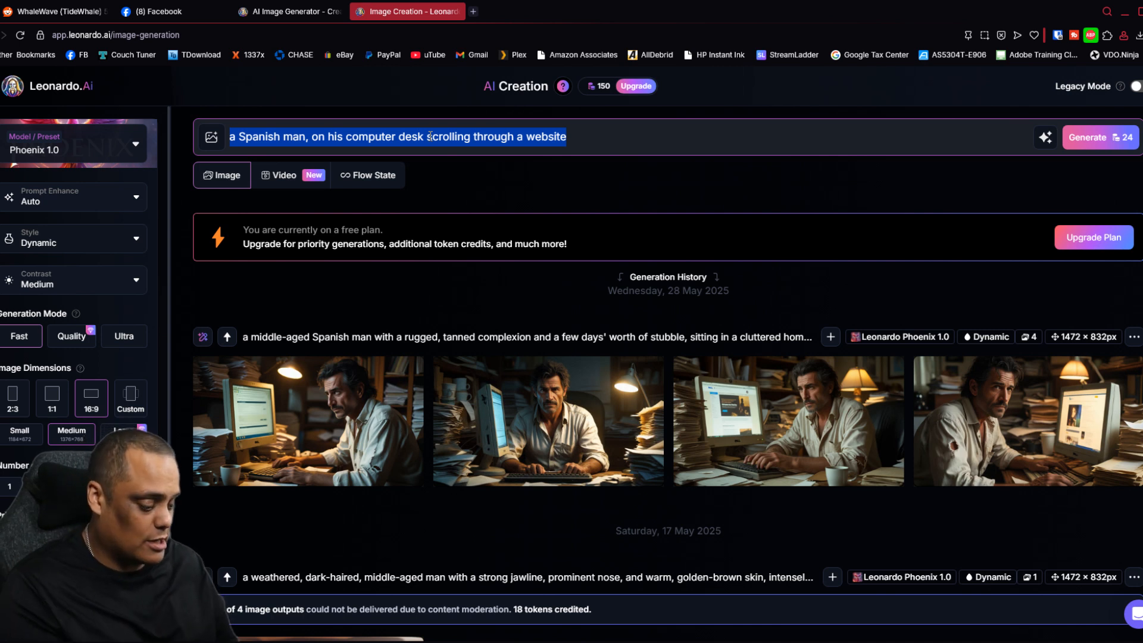
key(BackSpace)
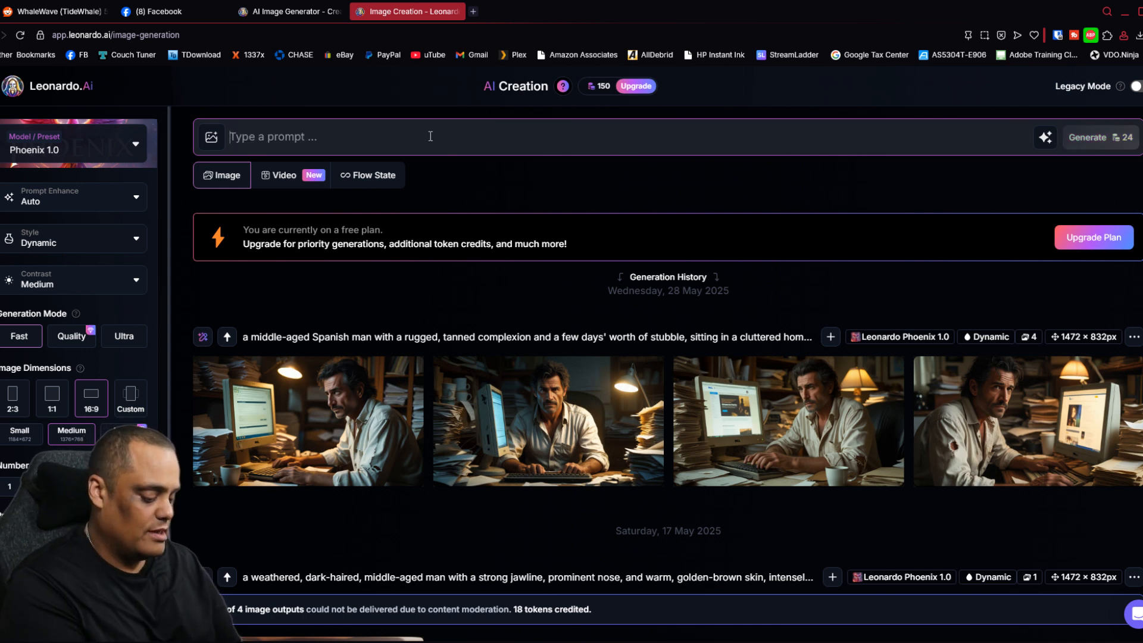
text(a)
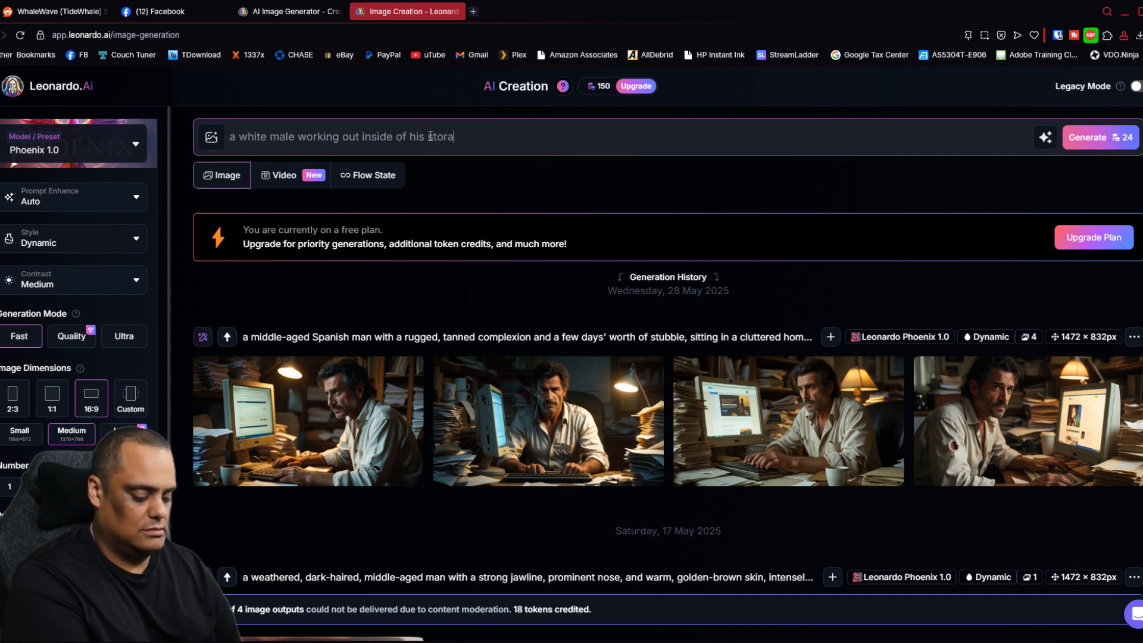
text(ge, have a few fan in the back)
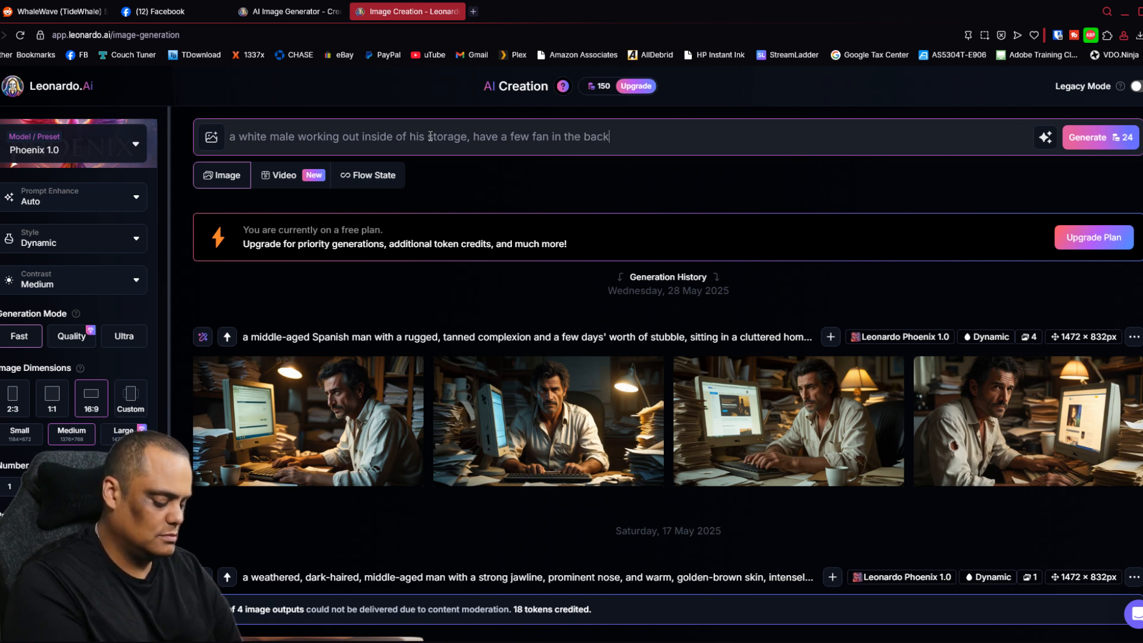
text(ri)
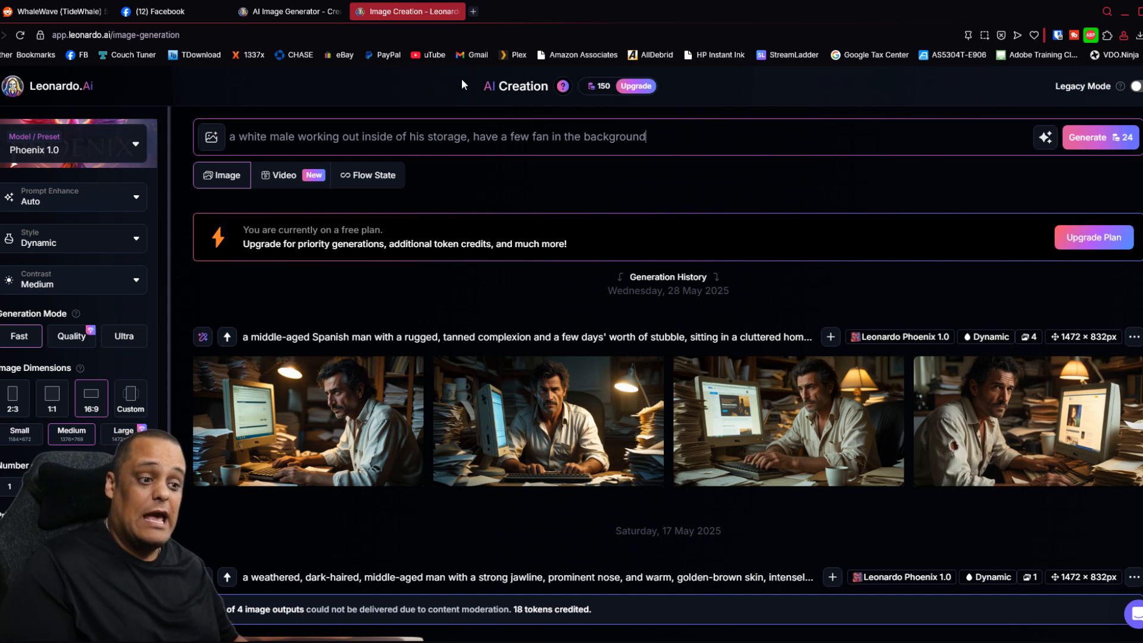
mouse_move(316, 427)
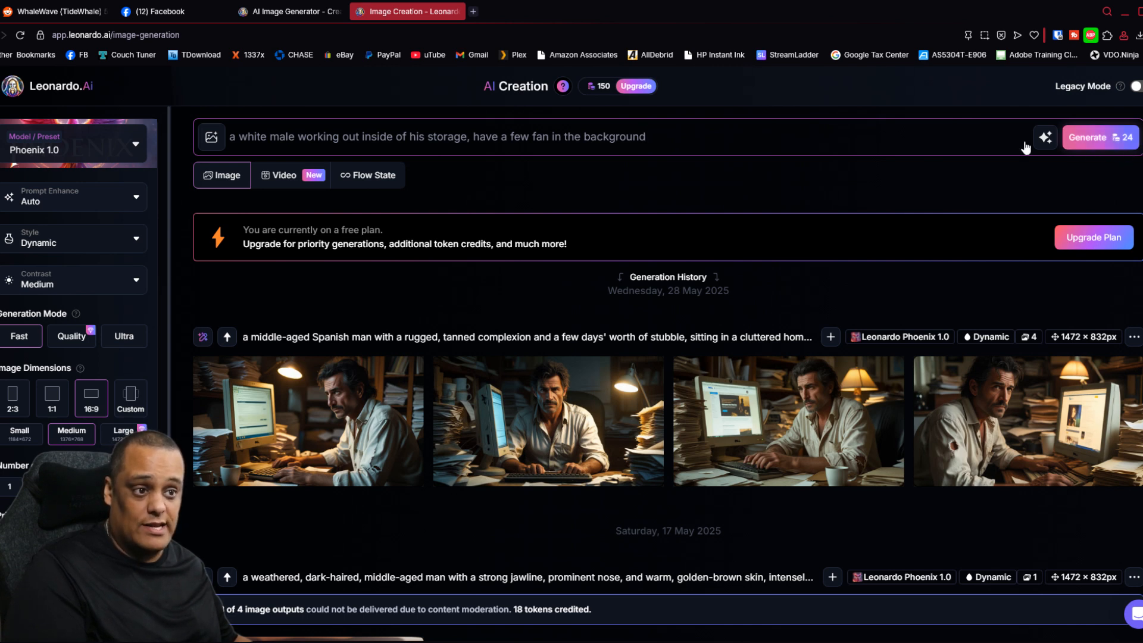
mouse_move(595, 94)
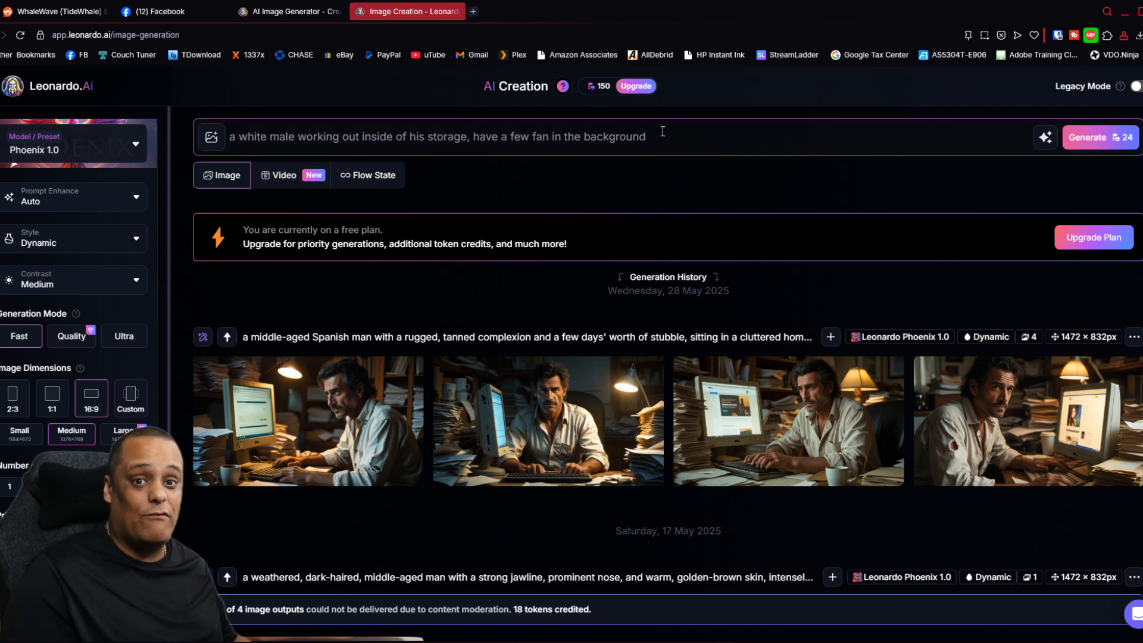
click(1093, 141)
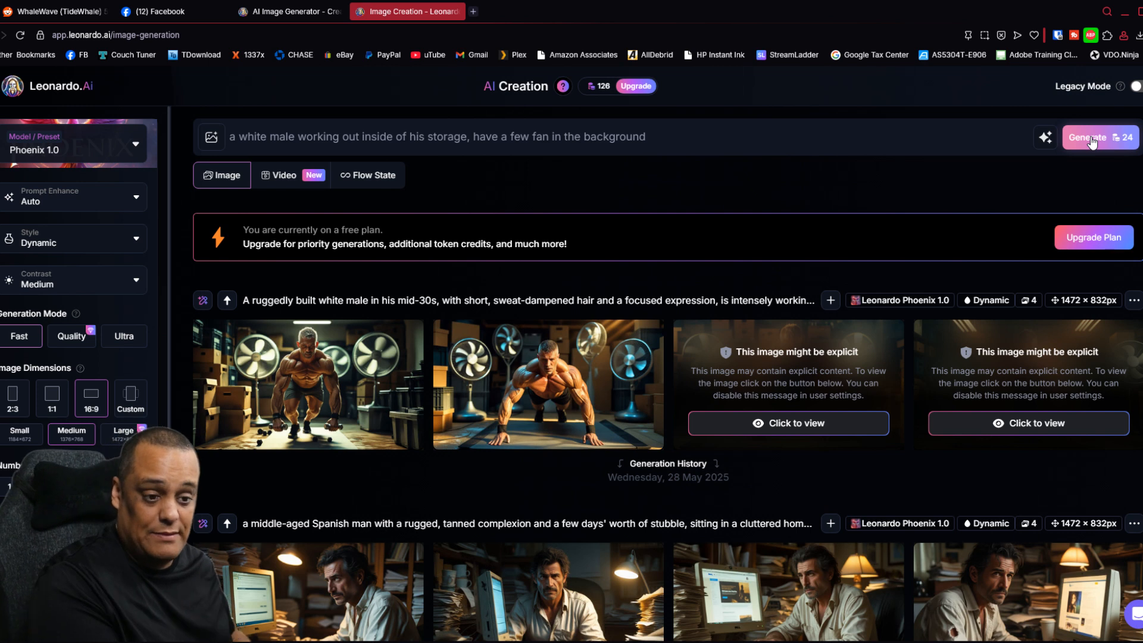
Reveal the two hidden workout images and view the third one enlarged, dismissing the image editing notice
click(841, 425)
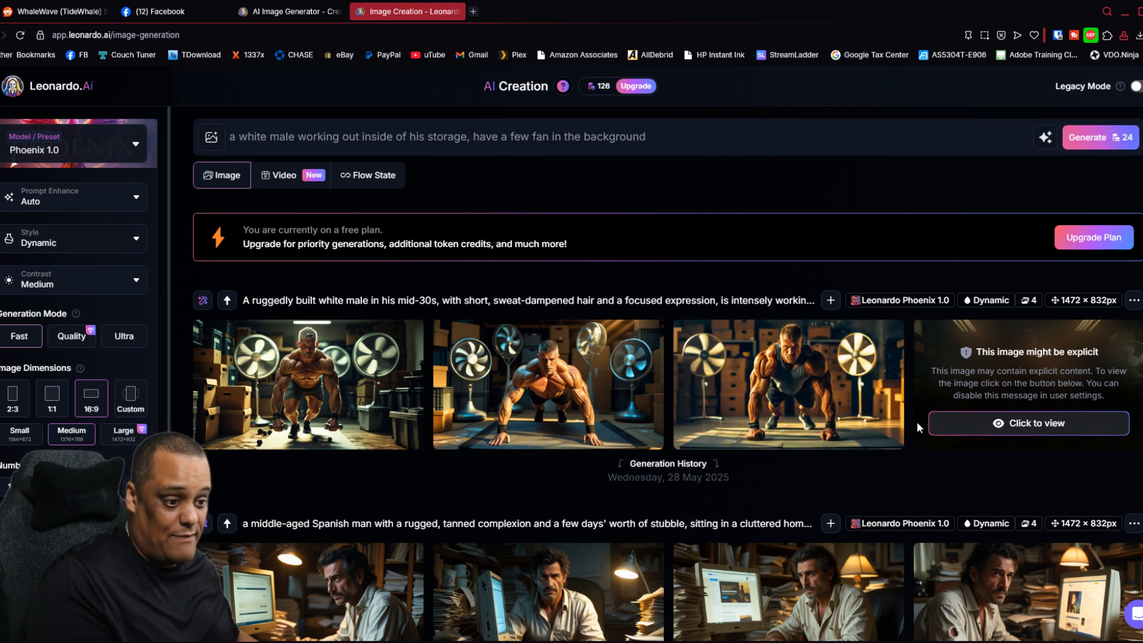
click(997, 425)
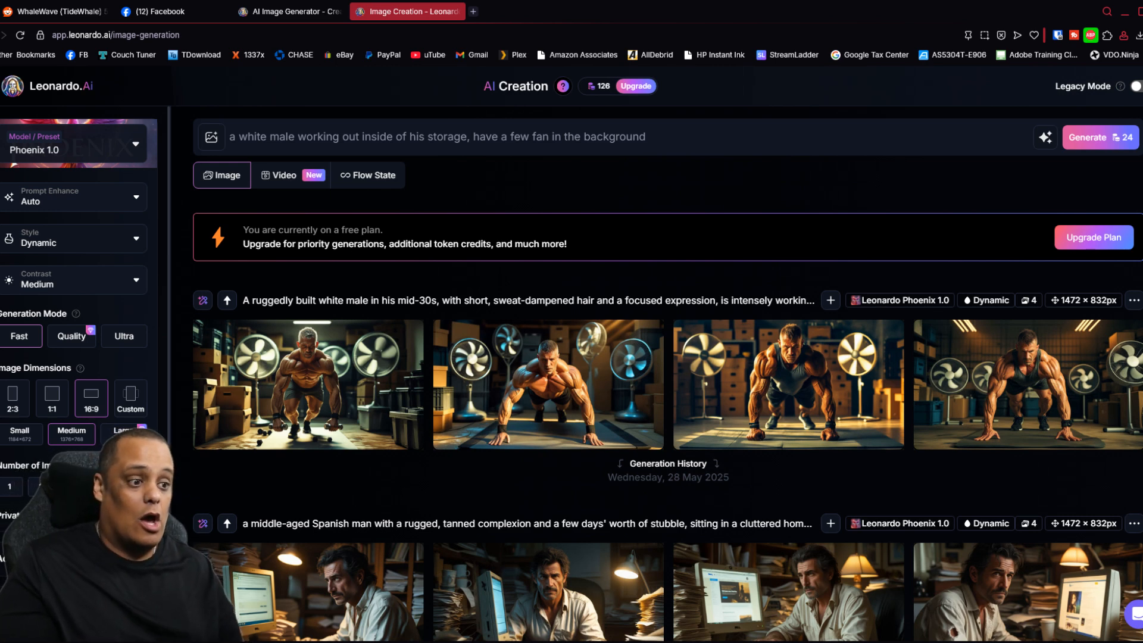
mouse_move(1112, 394)
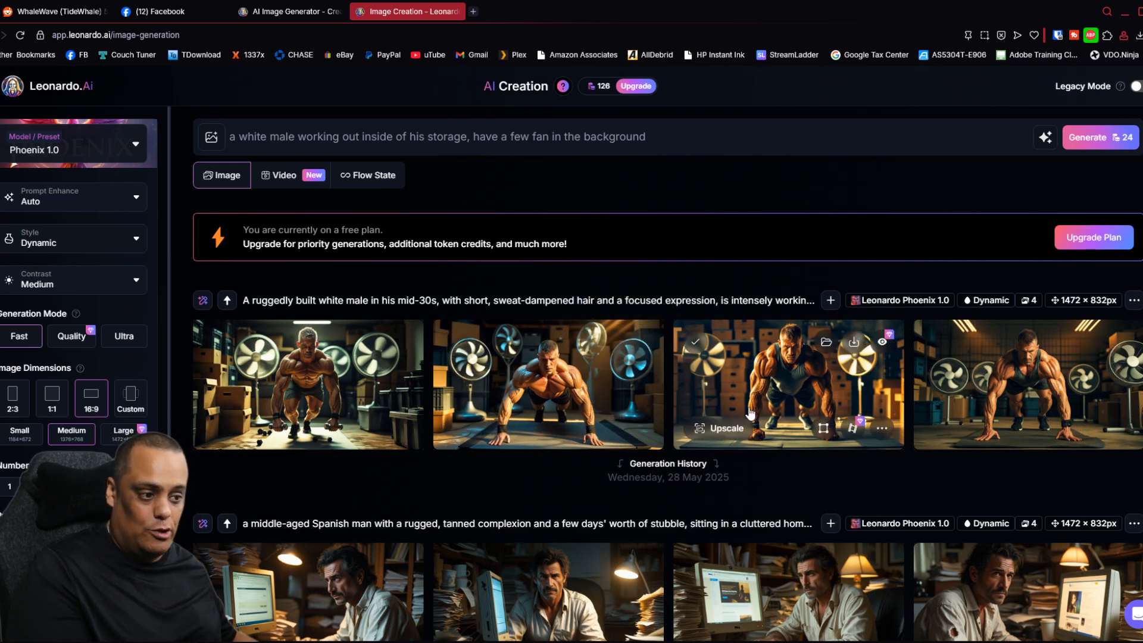
click(771, 399)
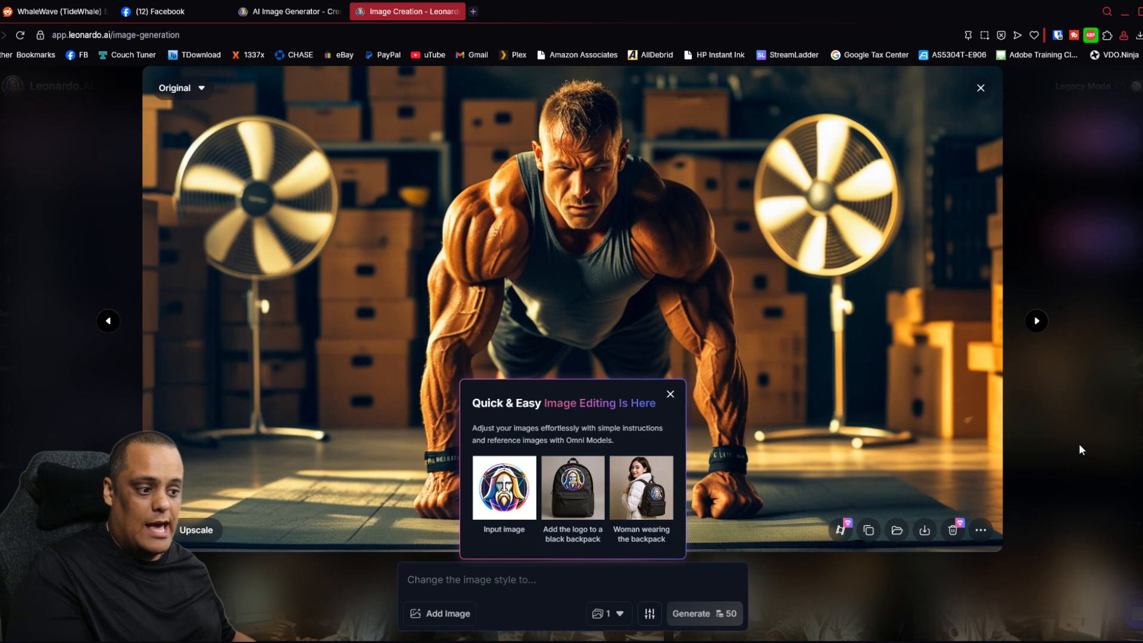
click(671, 395)
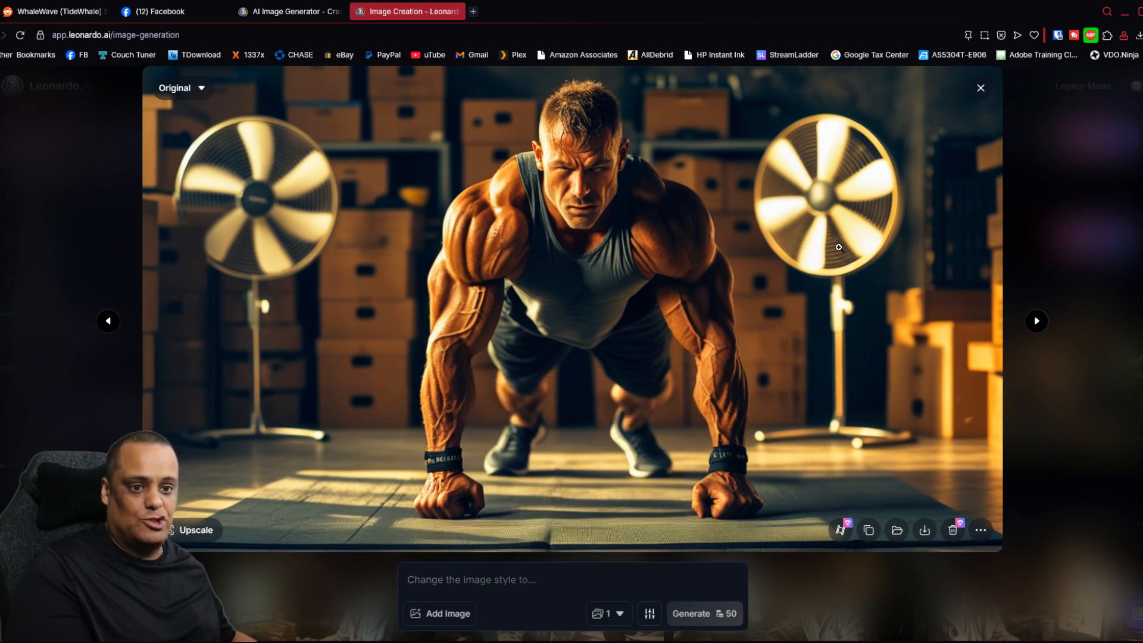
click(981, 90)
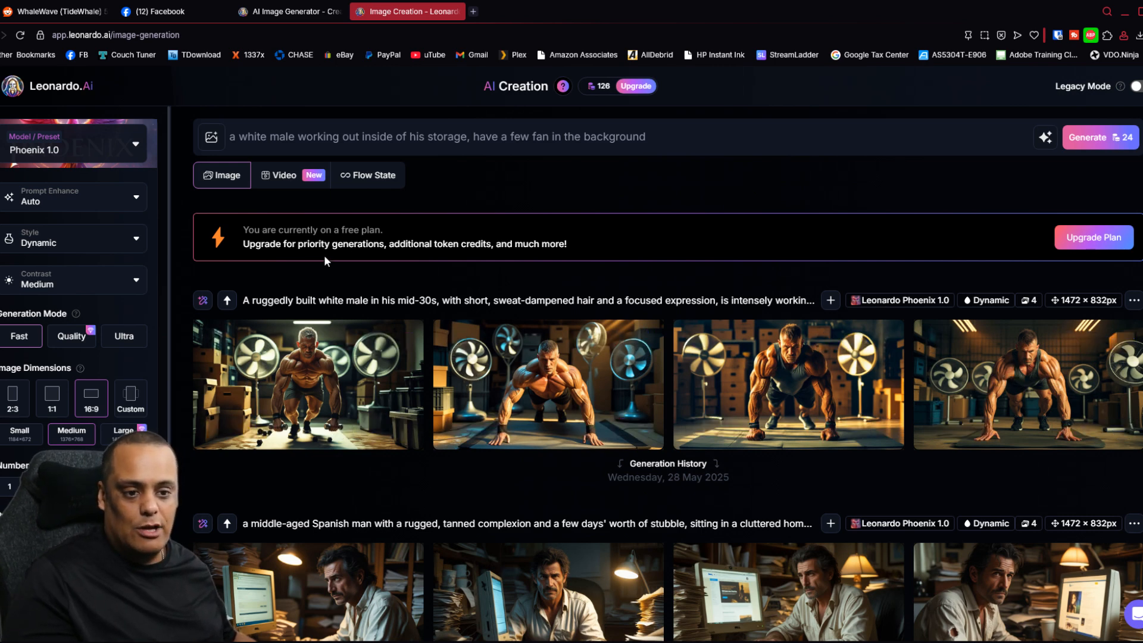
Regenerate the four workout images using Edit with AI and the instruction "make the person wear a red tanktop"
click(203, 302)
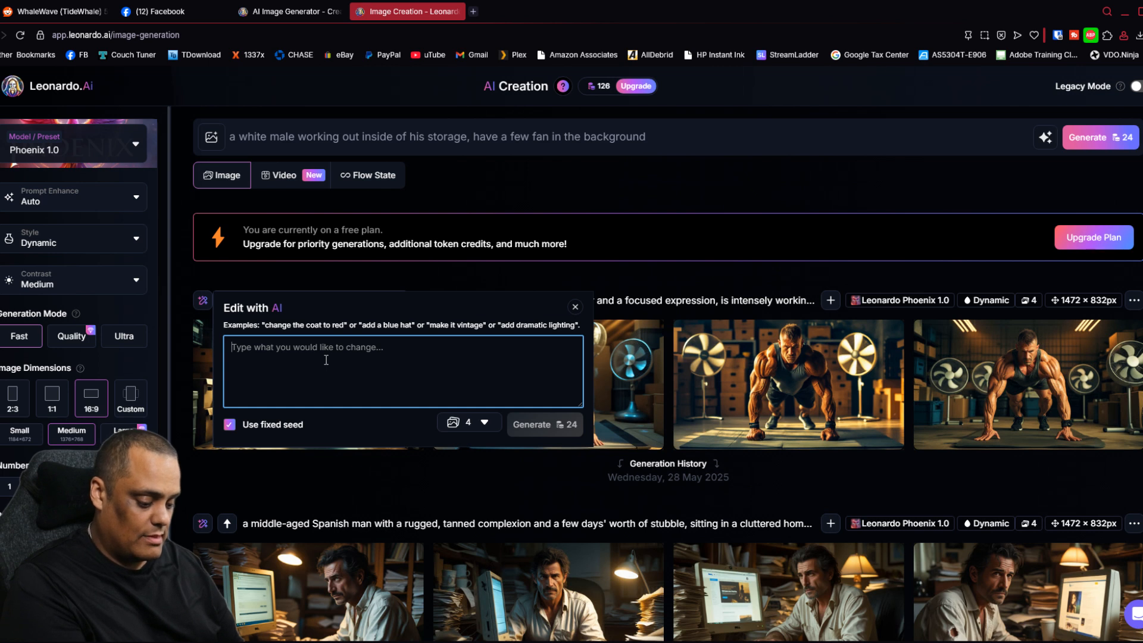
text(make the )
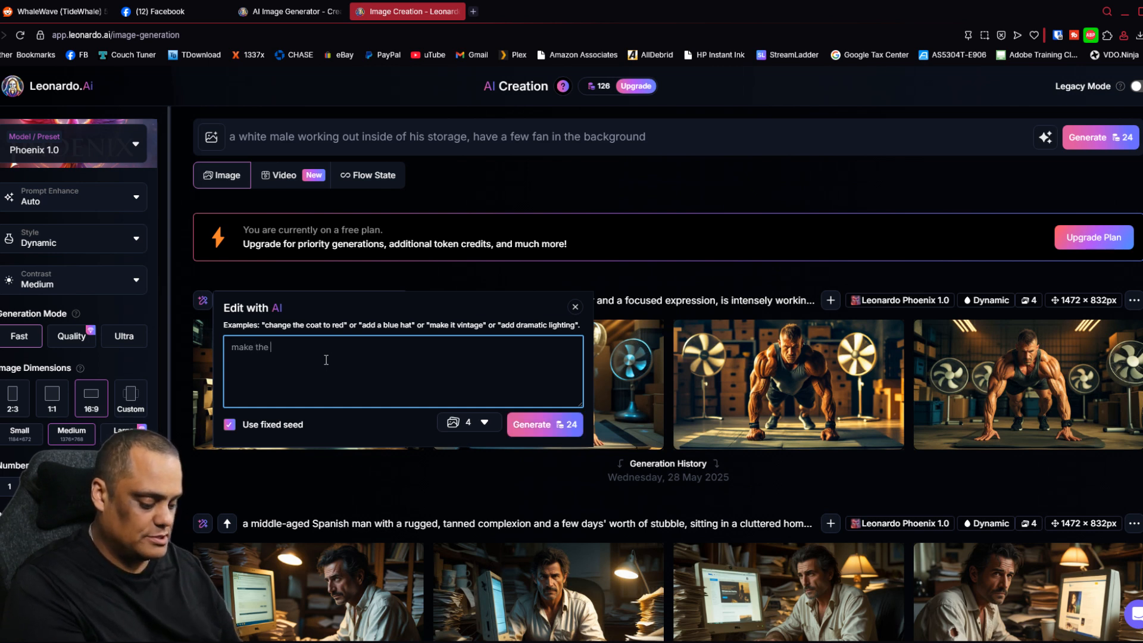
text(person)
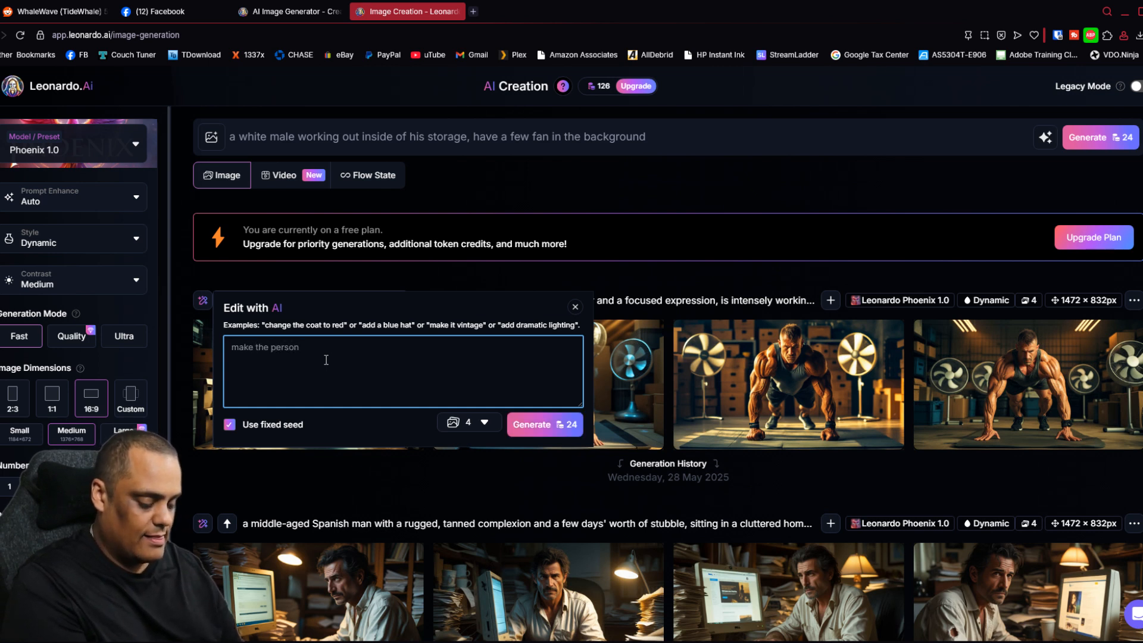
text( wear a red )
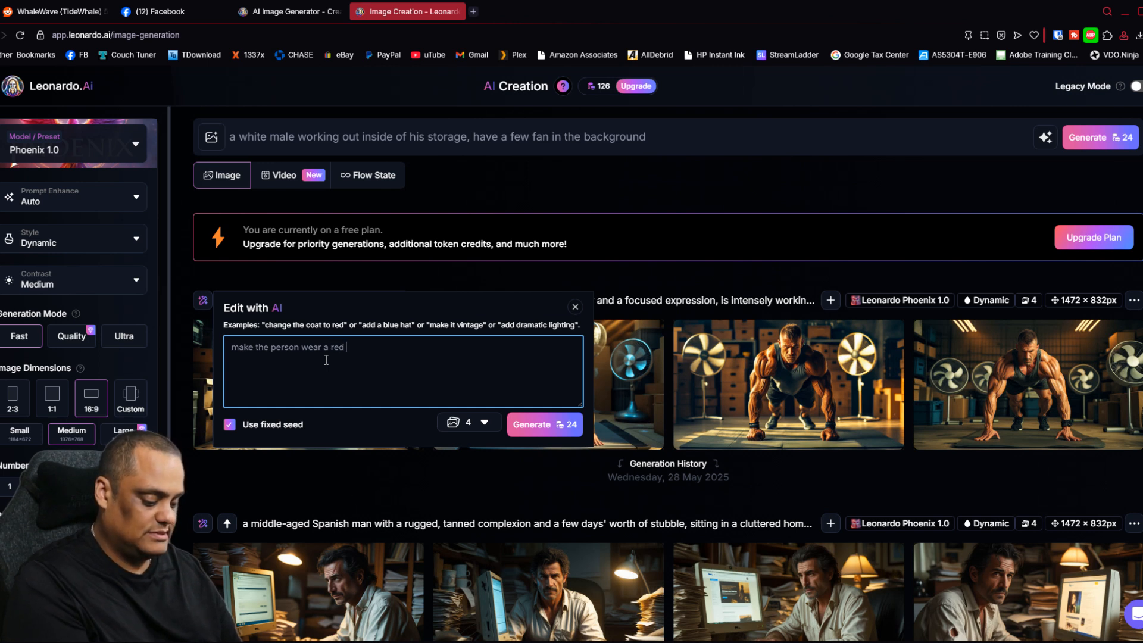
text(tanktop)
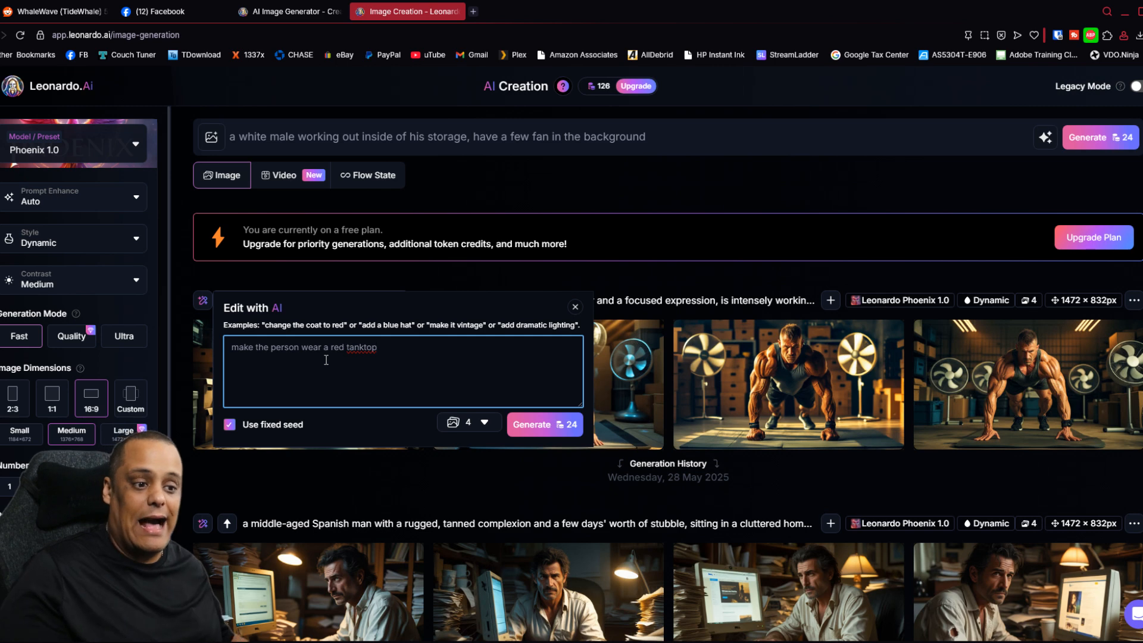
click(544, 437)
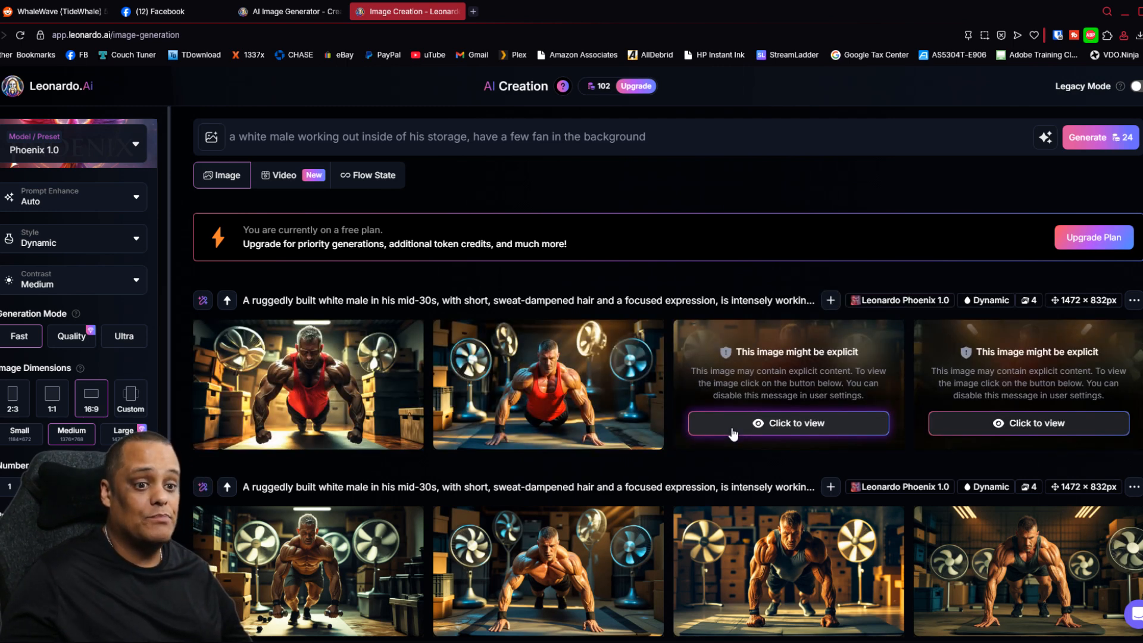
Reveal the two hidden images in the red tanktop set
click(733, 431)
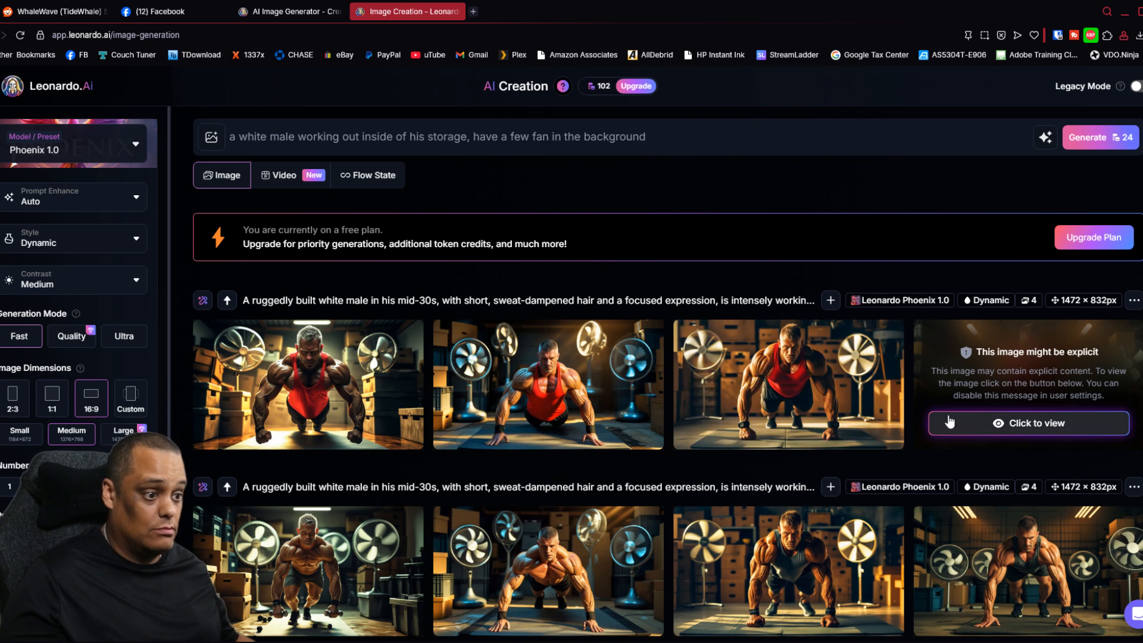
click(950, 421)
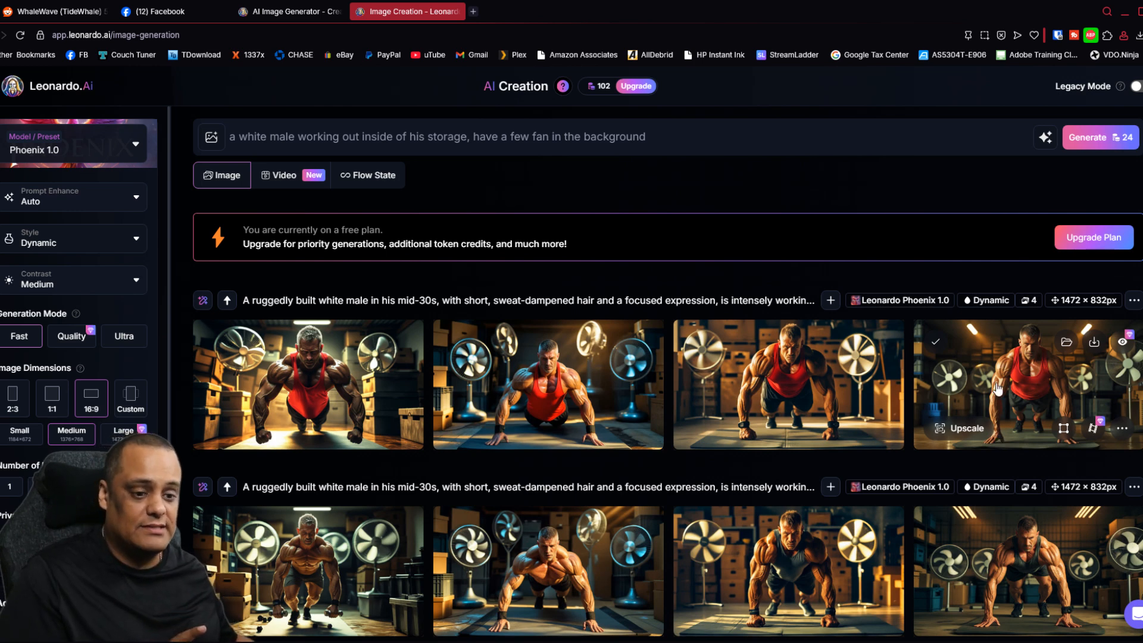
Regenerate the four red tanktop images using Edit with AI and the instruction "add a woman in the background in a bikini also working out"
click(203, 301)
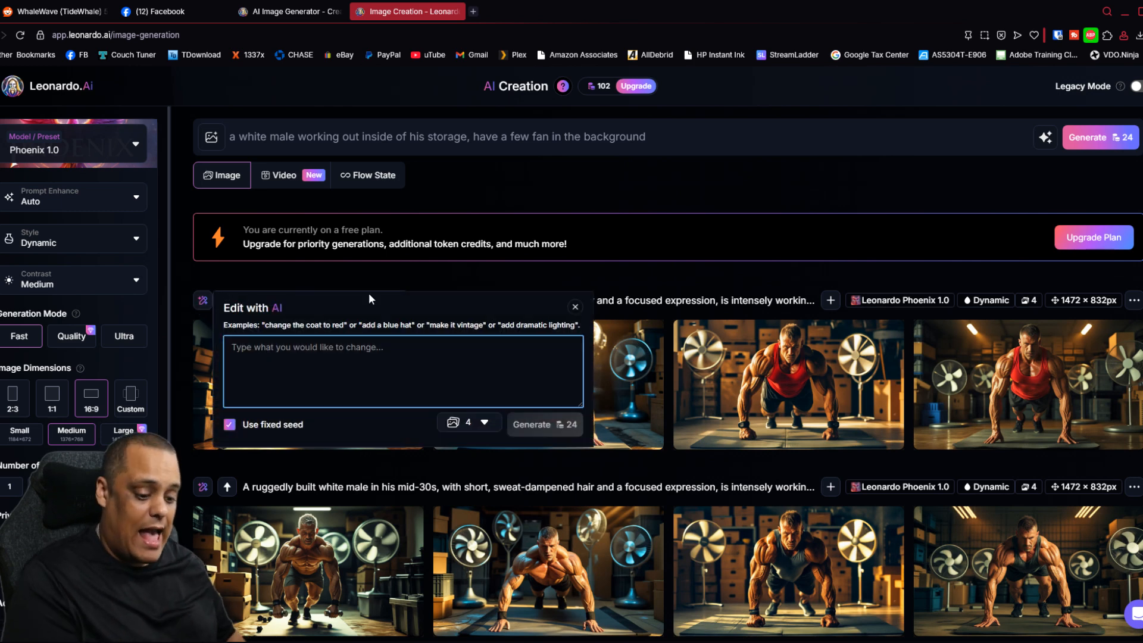
text(add a w)
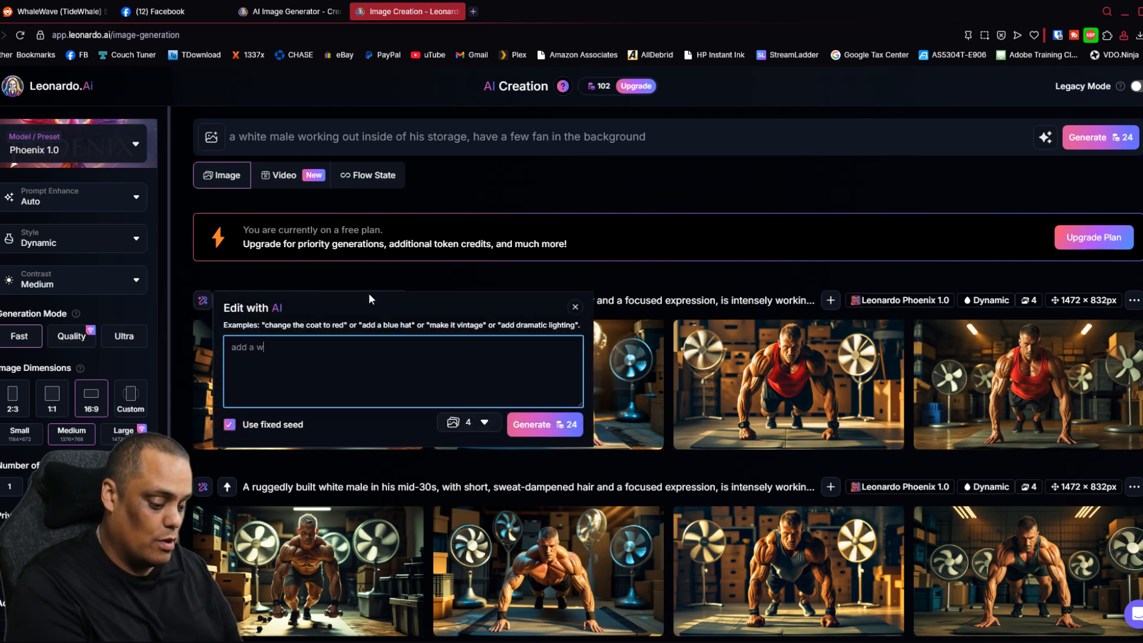
text(oman in the back)
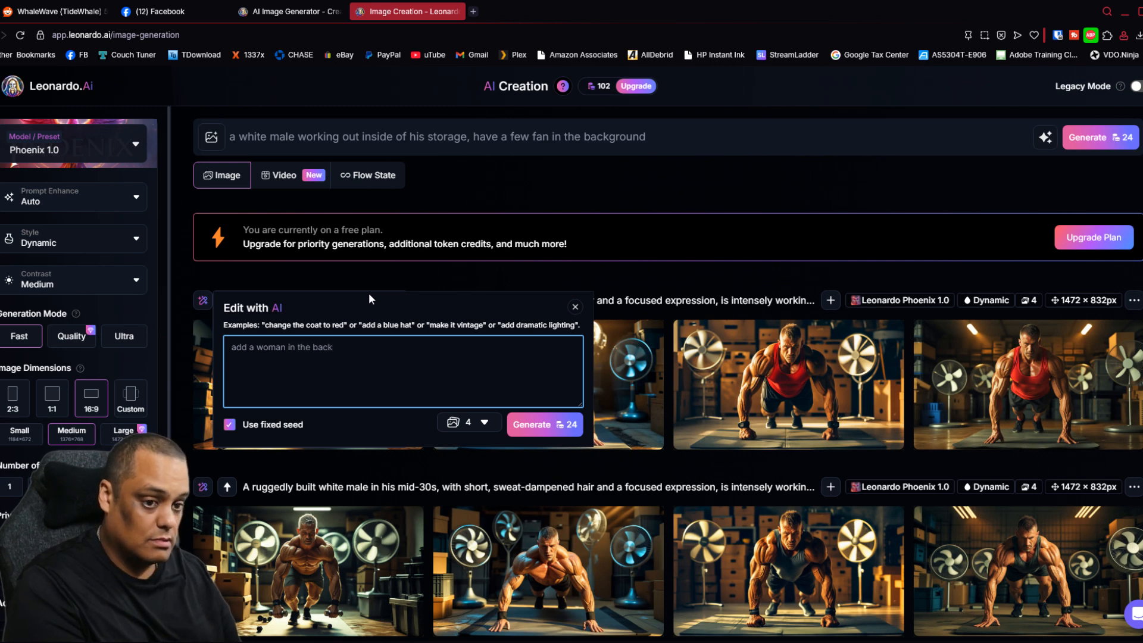
text(grou)
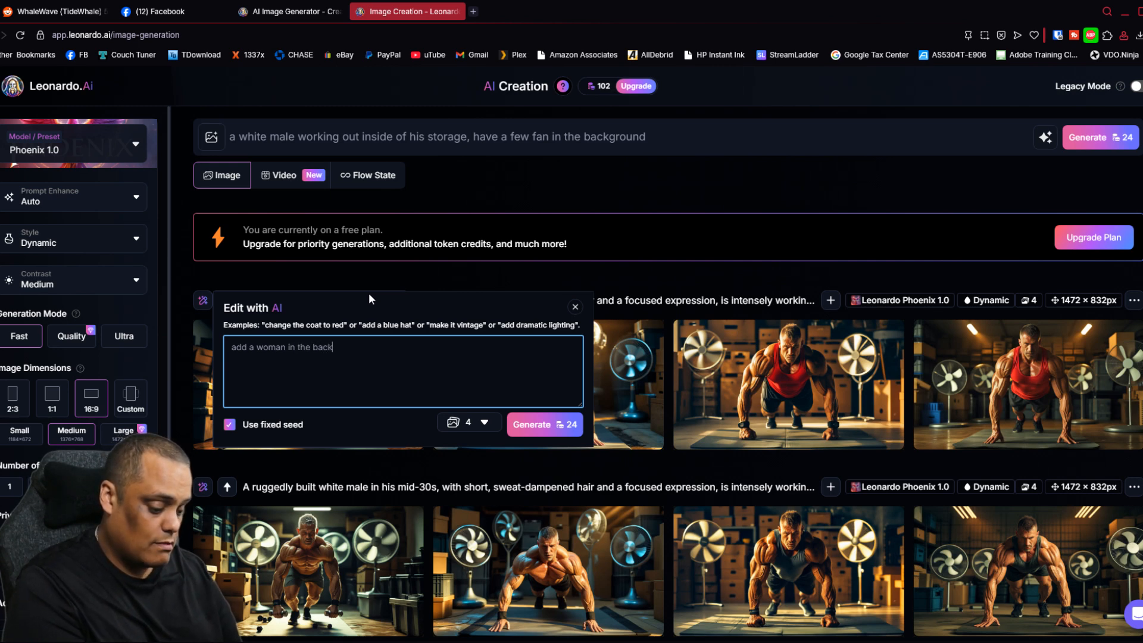
text(nd in a bi)
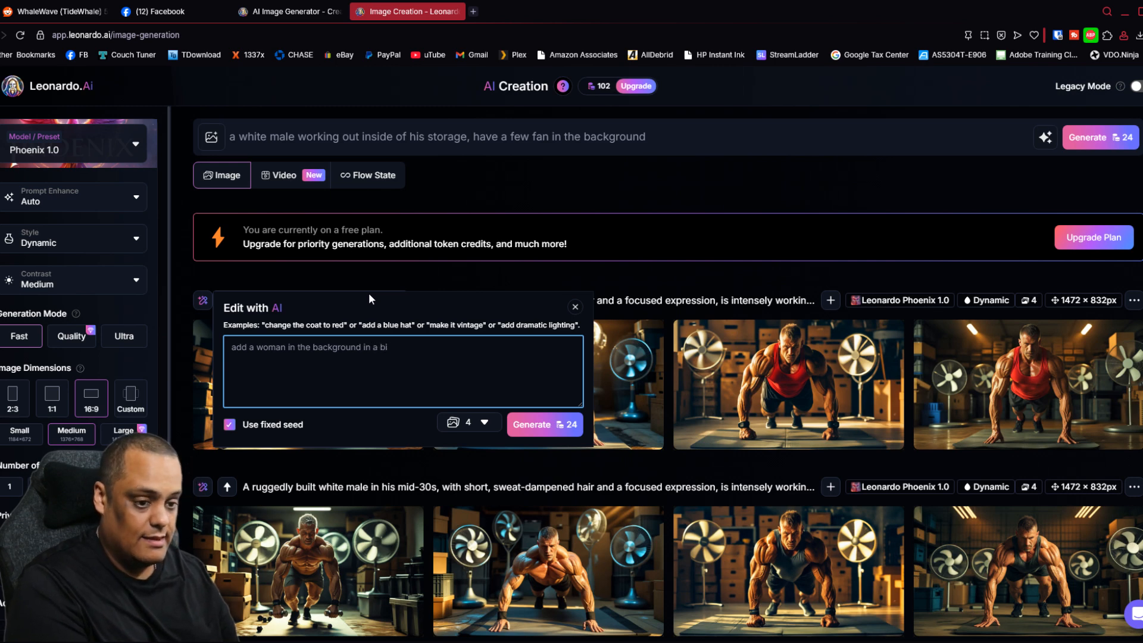
text(kini)
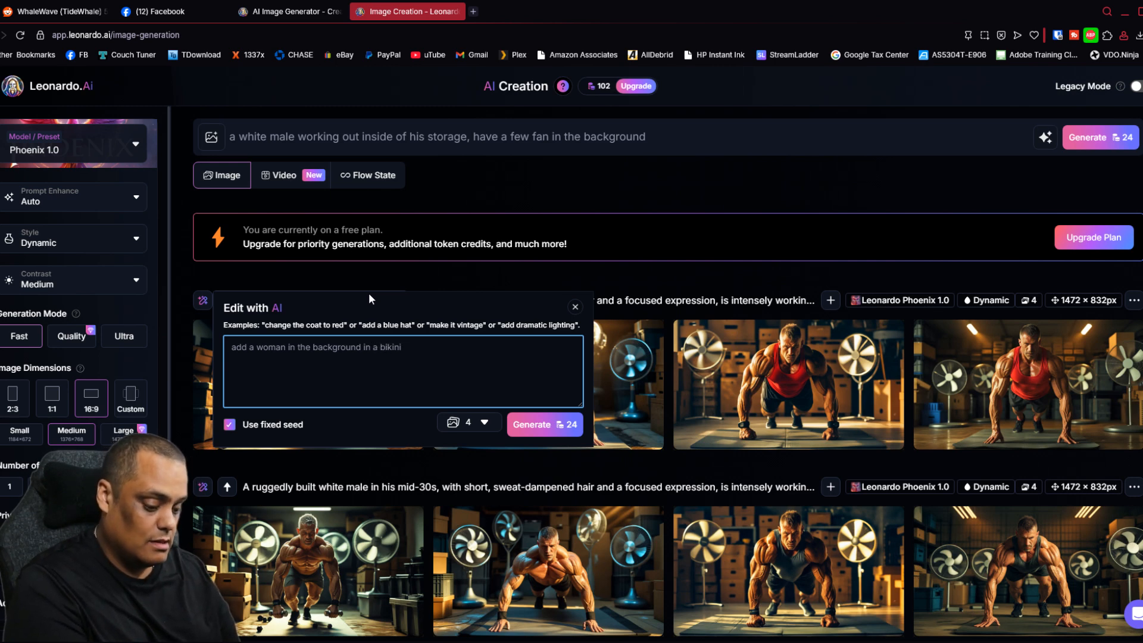
text( also wor)
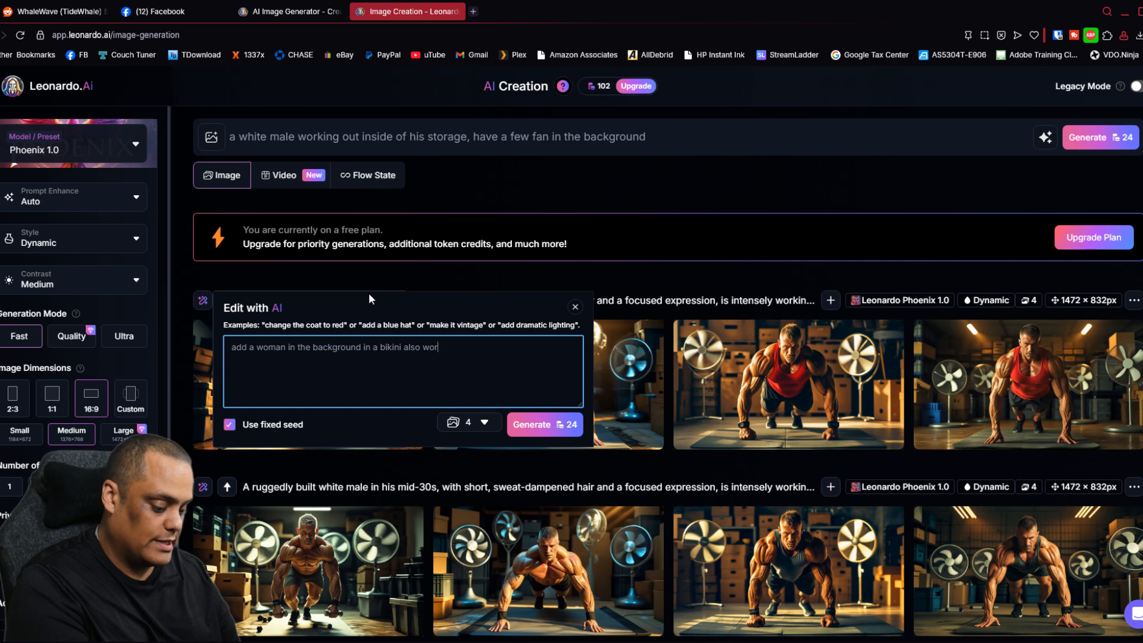
text(ing out)
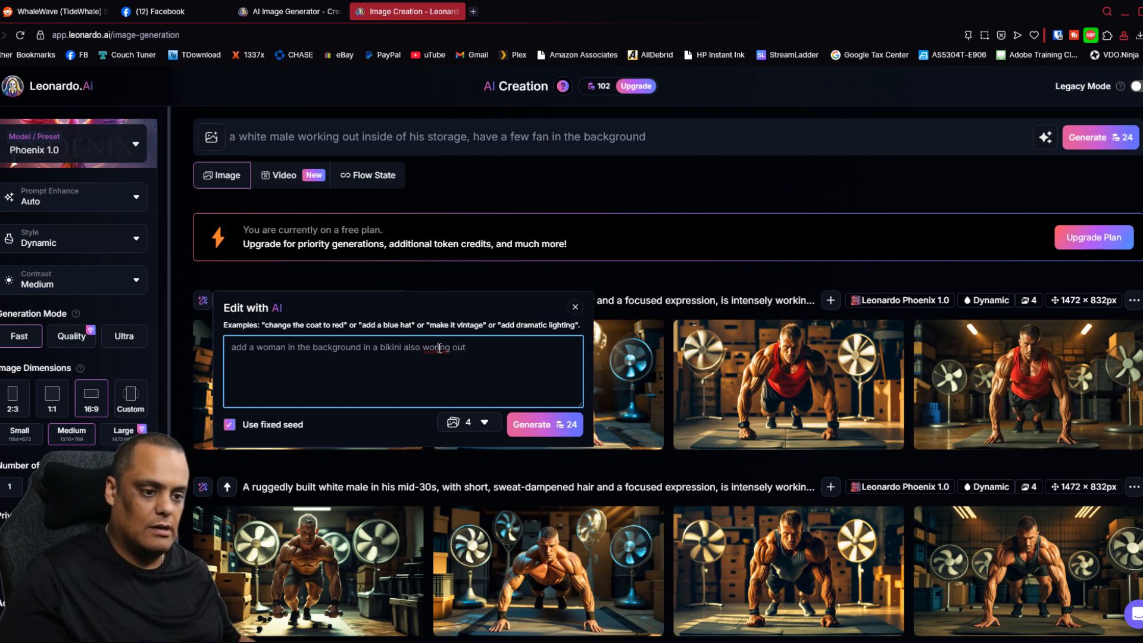
text(k)
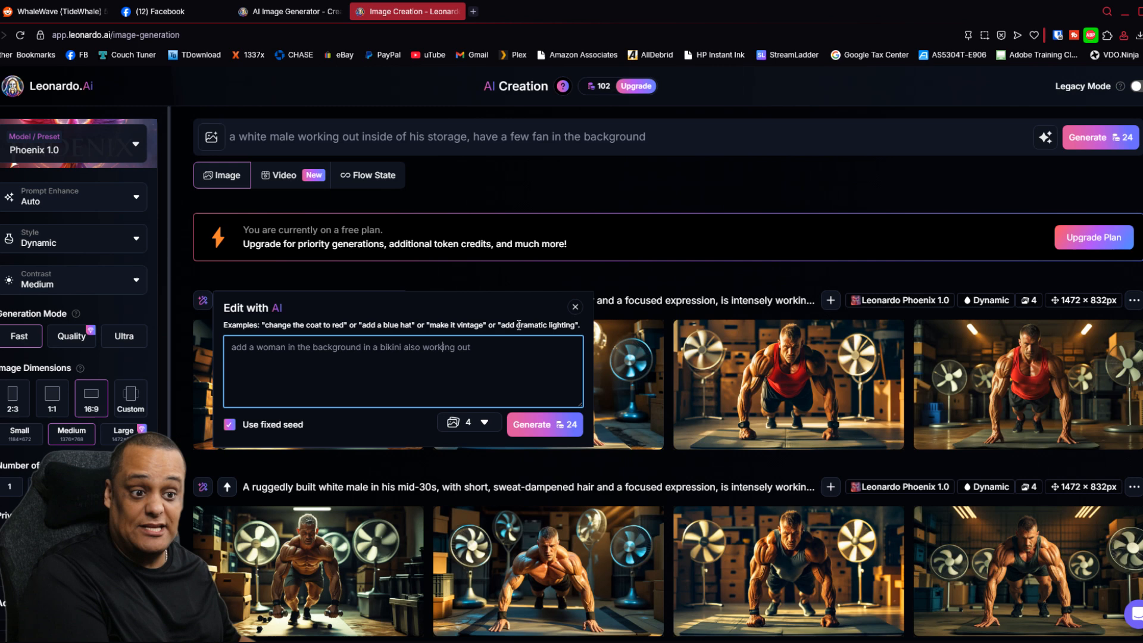
click(539, 425)
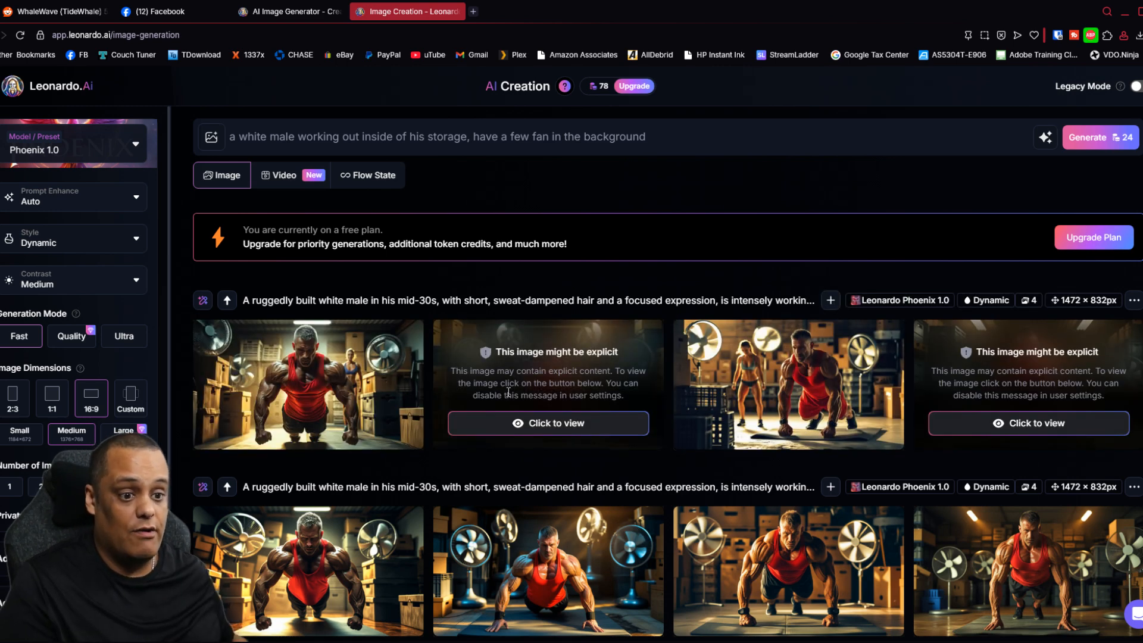
Reveal the two hidden images in the newest set and inspect all four for the added woman
click(593, 429)
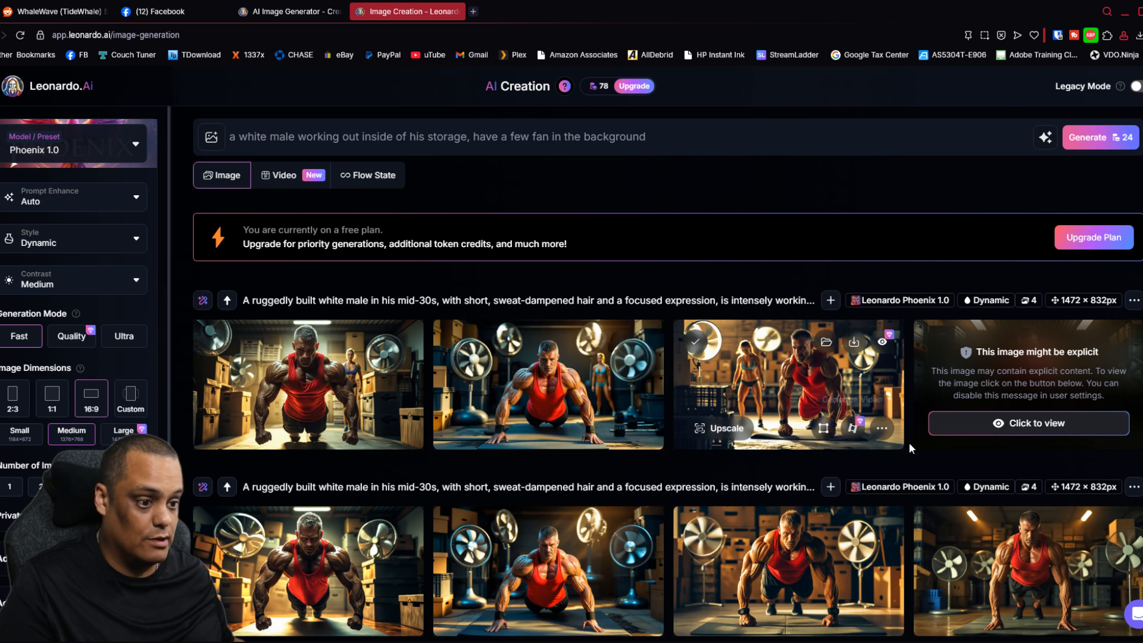
click(988, 429)
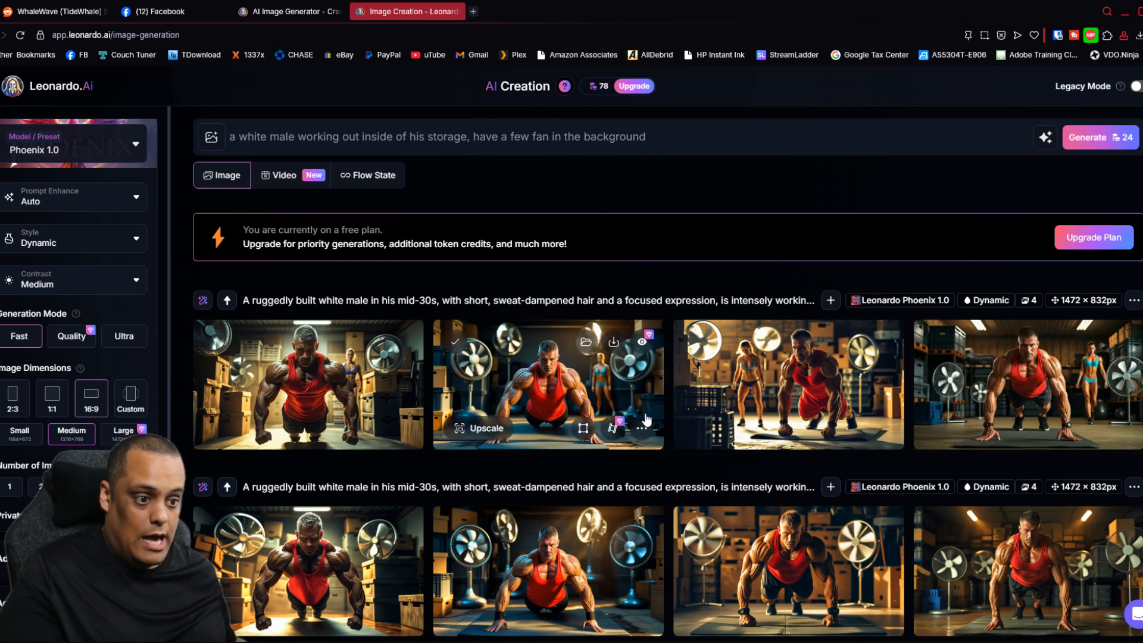
mouse_move(372, 383)
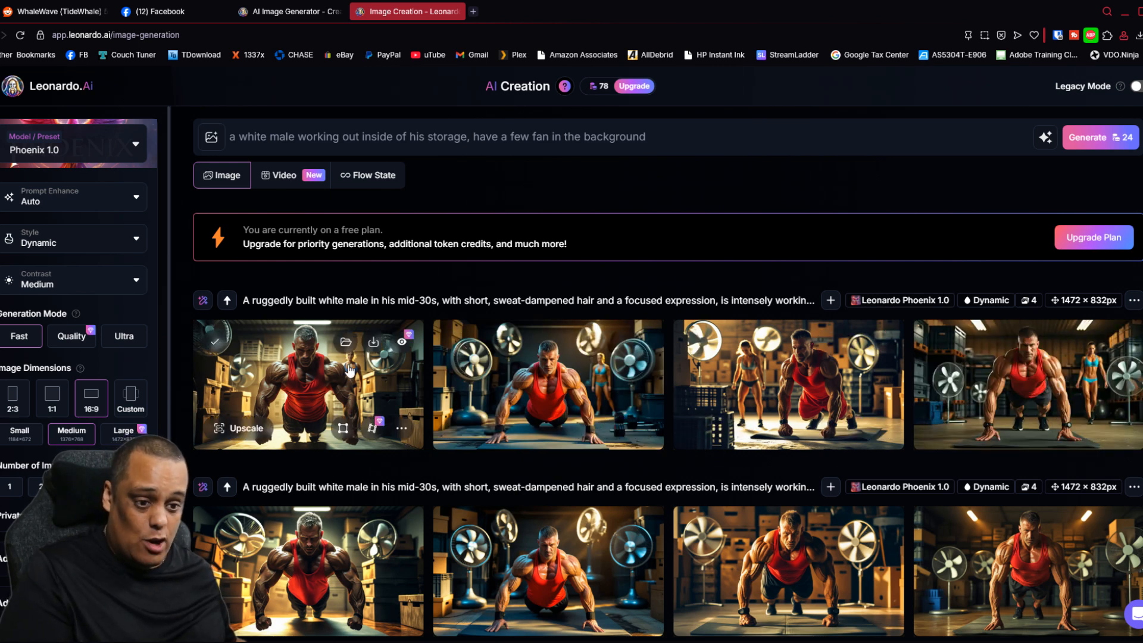
mouse_move(562, 386)
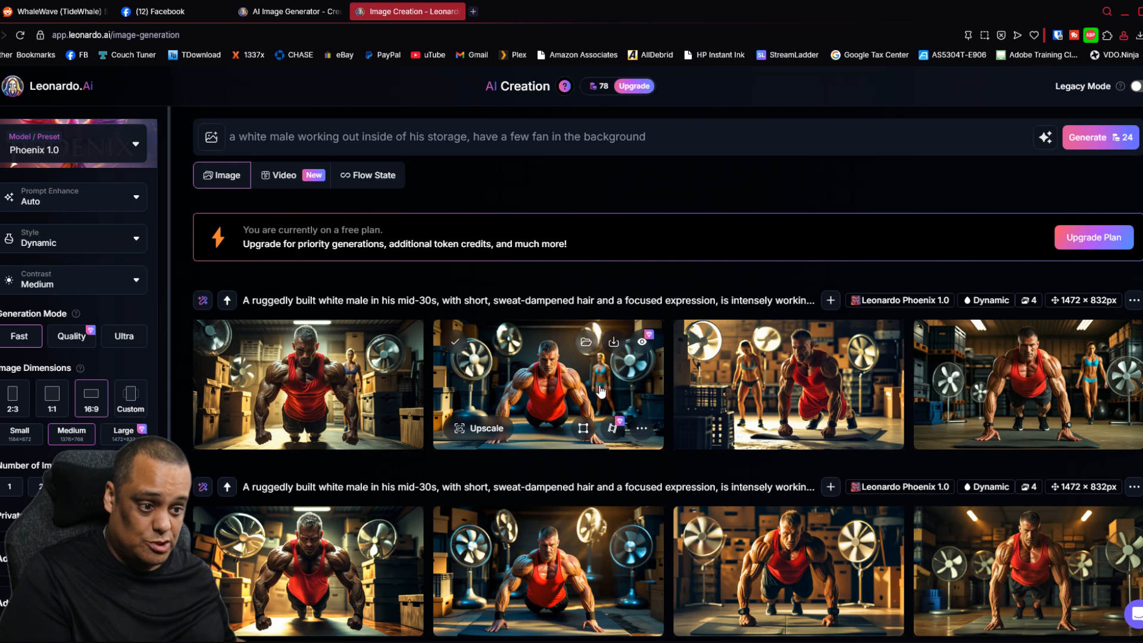
mouse_move(725, 393)
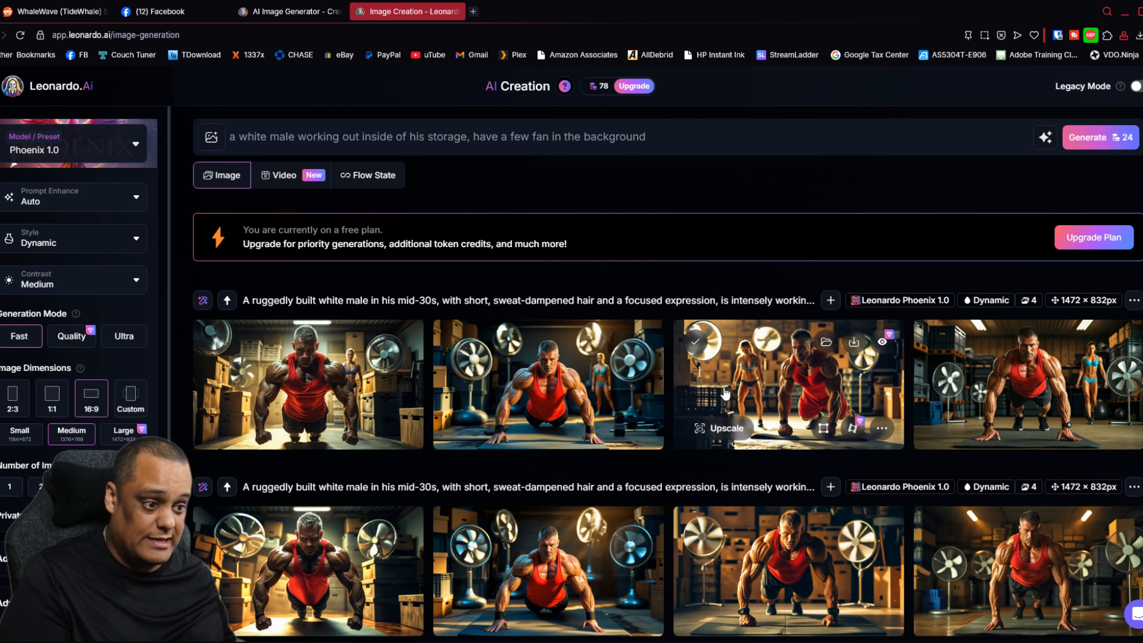
mouse_move(1094, 391)
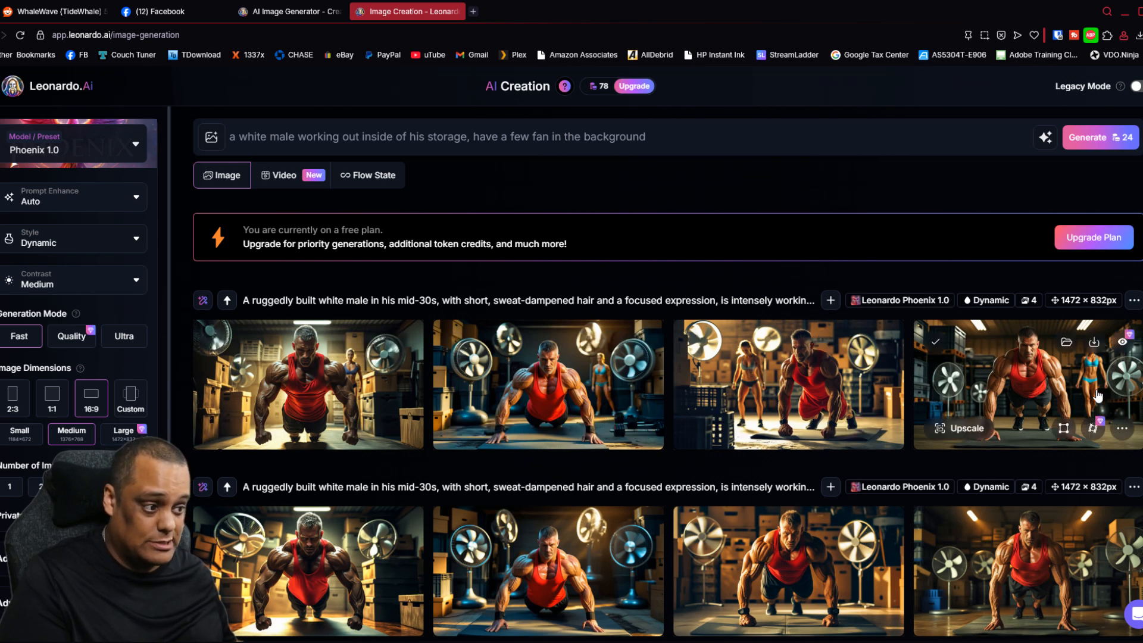
mouse_move(684, 446)
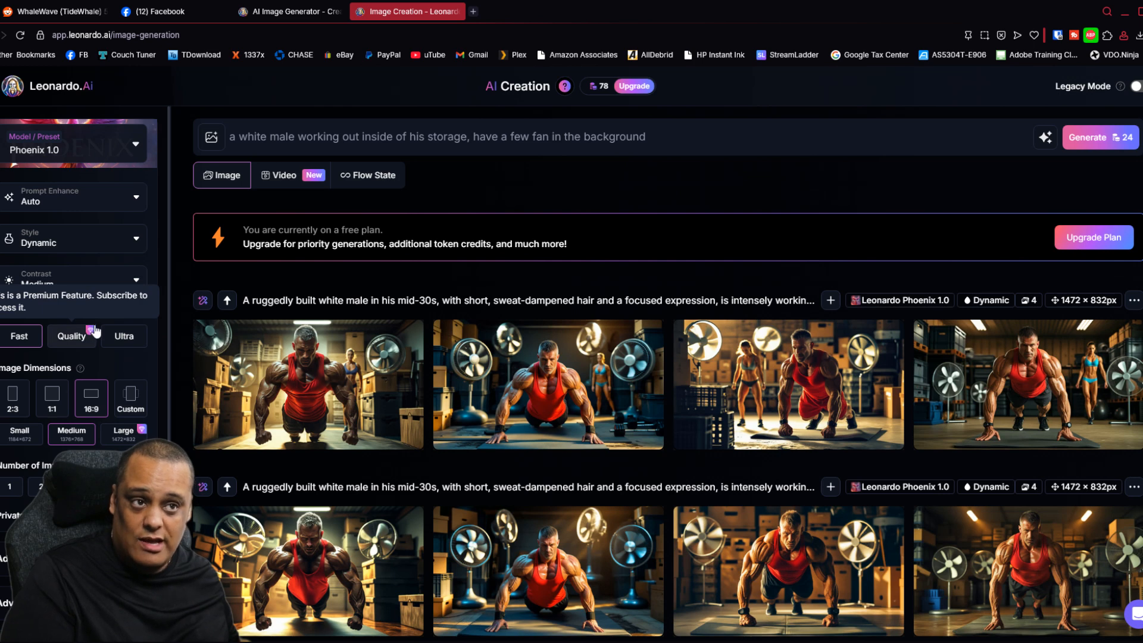
Open the subscription plans from the premium Quality mode, review their features, compare monthly and yearly pricing, and close the plans
click(62, 337)
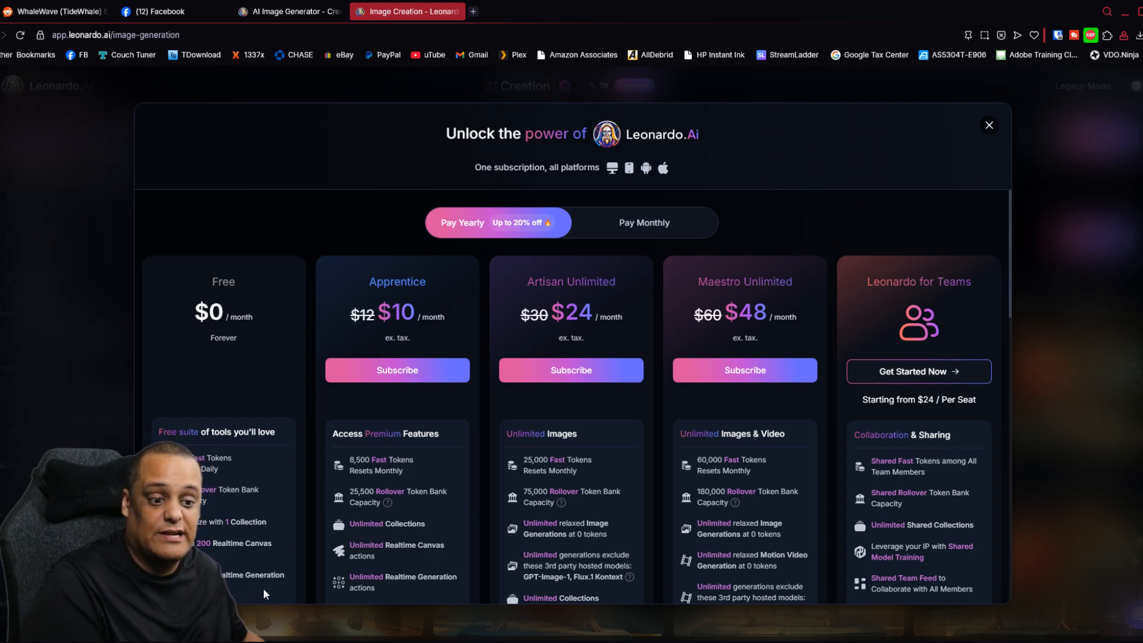
scroll(412, 574, down, 2)
scroll(412, 575, down, 1)
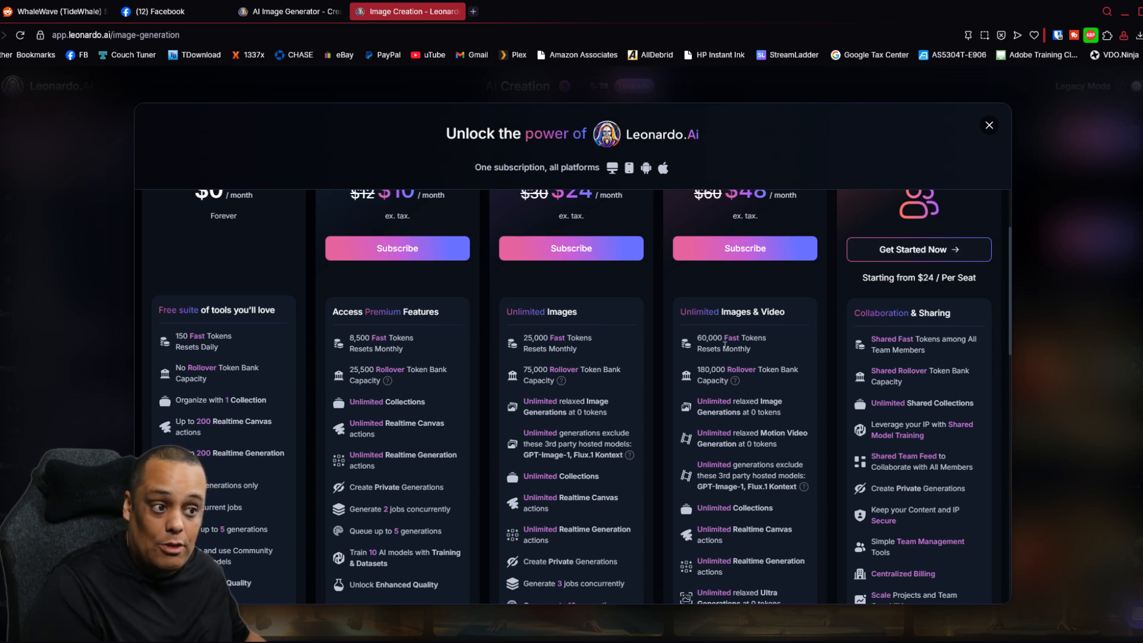
scroll(842, 409, up, 3)
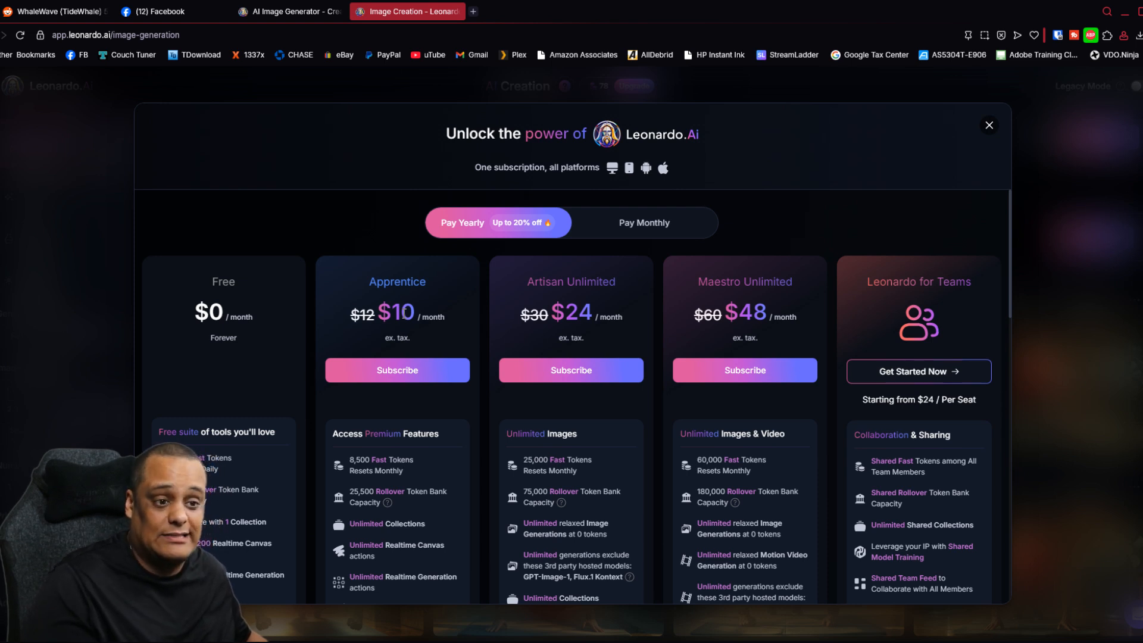
click(632, 225)
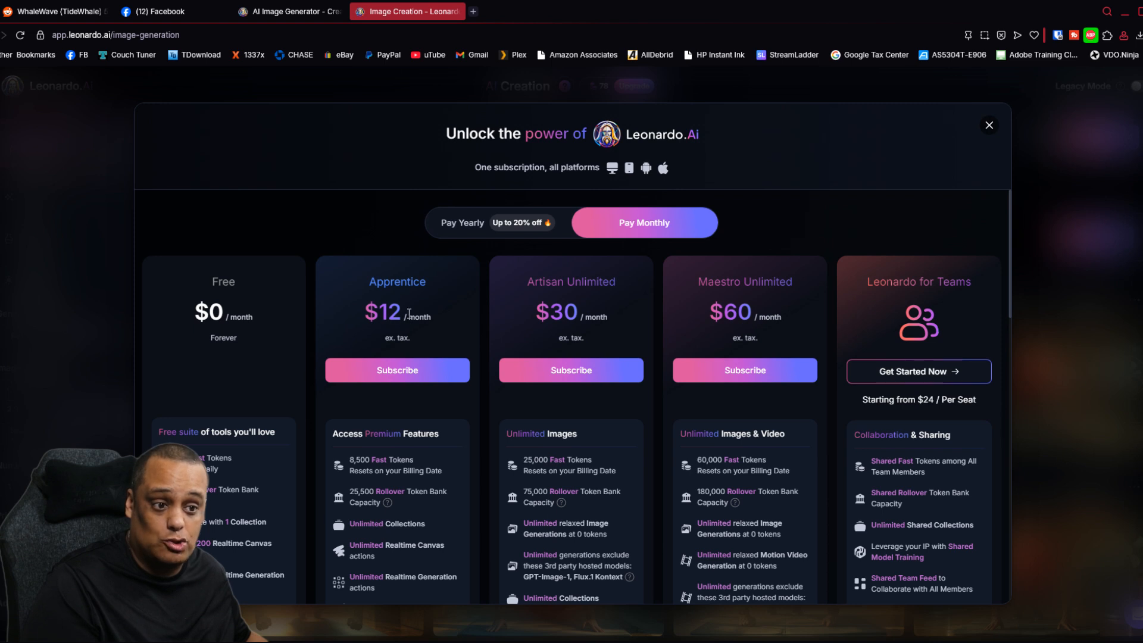
click(456, 224)
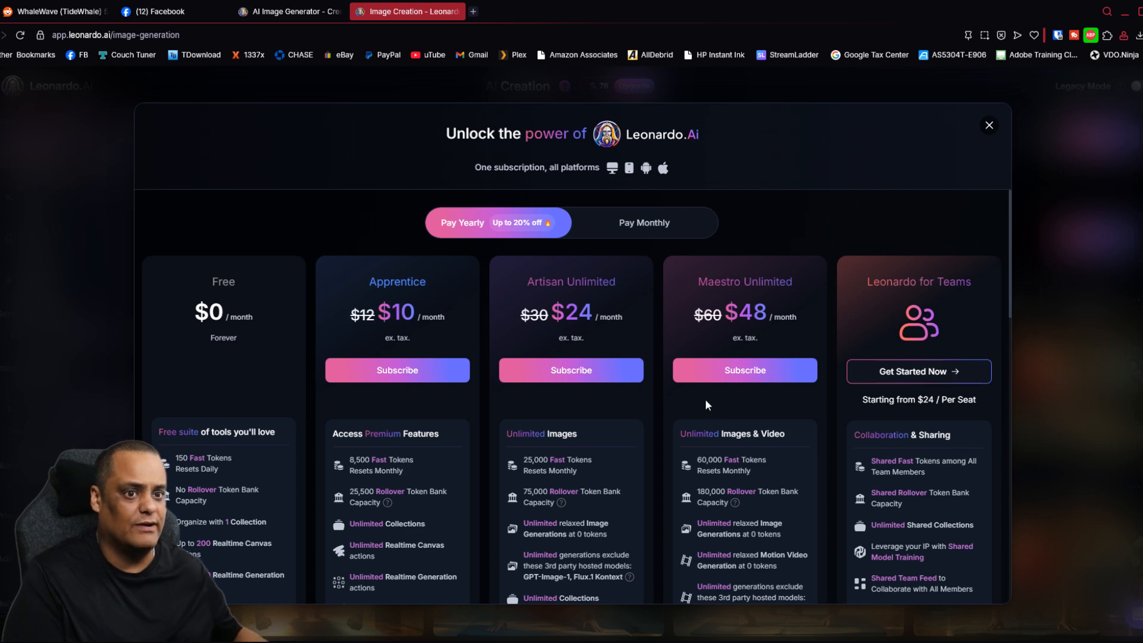
click(284, 14)
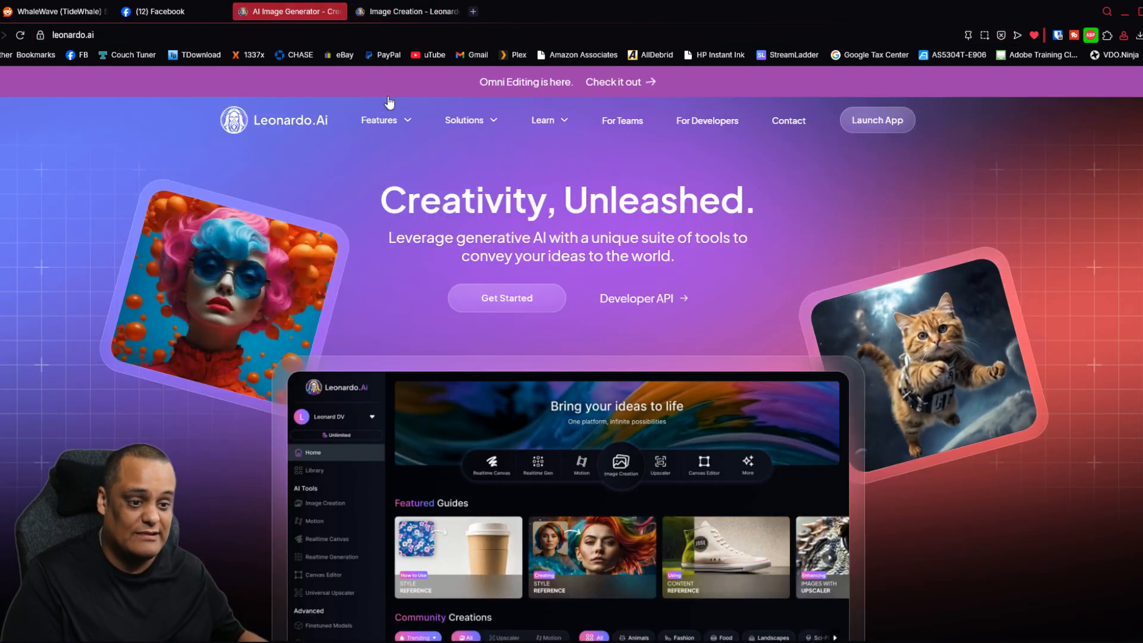
click(405, 11)
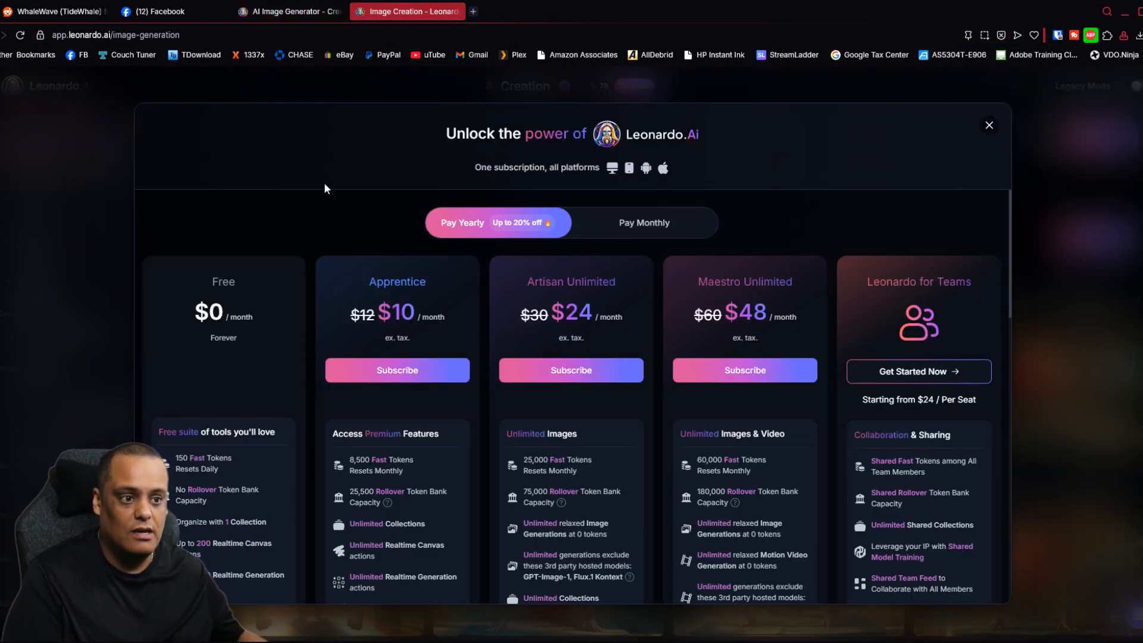
click(989, 125)
Browse the generation history back to the images from 13 May 2025, examining the earlier prompts and results
scroll(747, 246, down, 10)
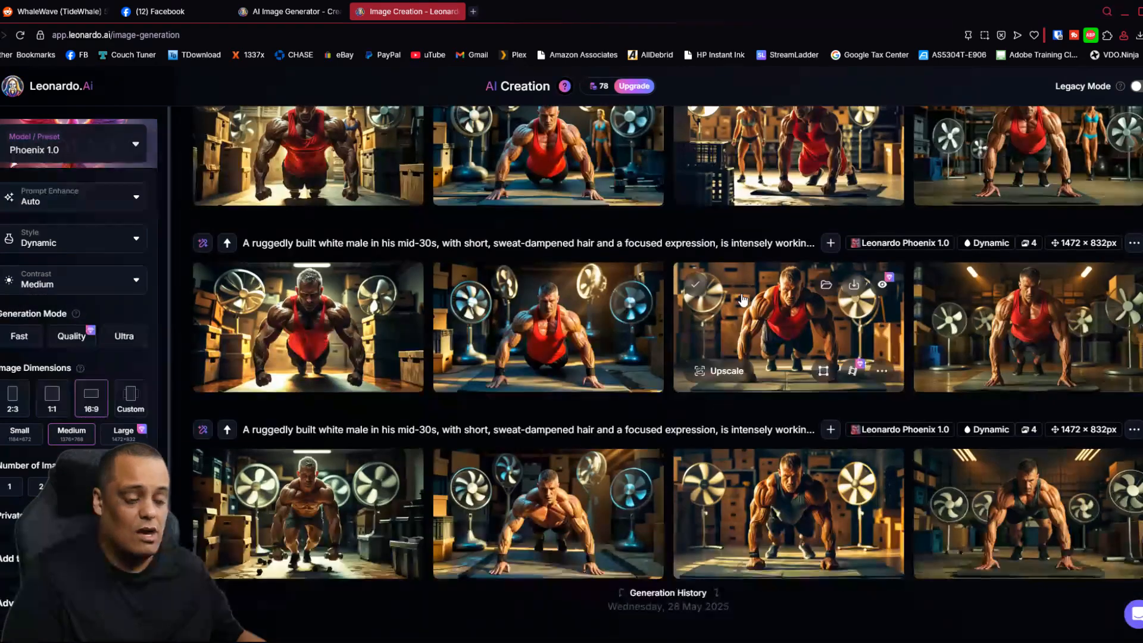
scroll(742, 304, down, 1)
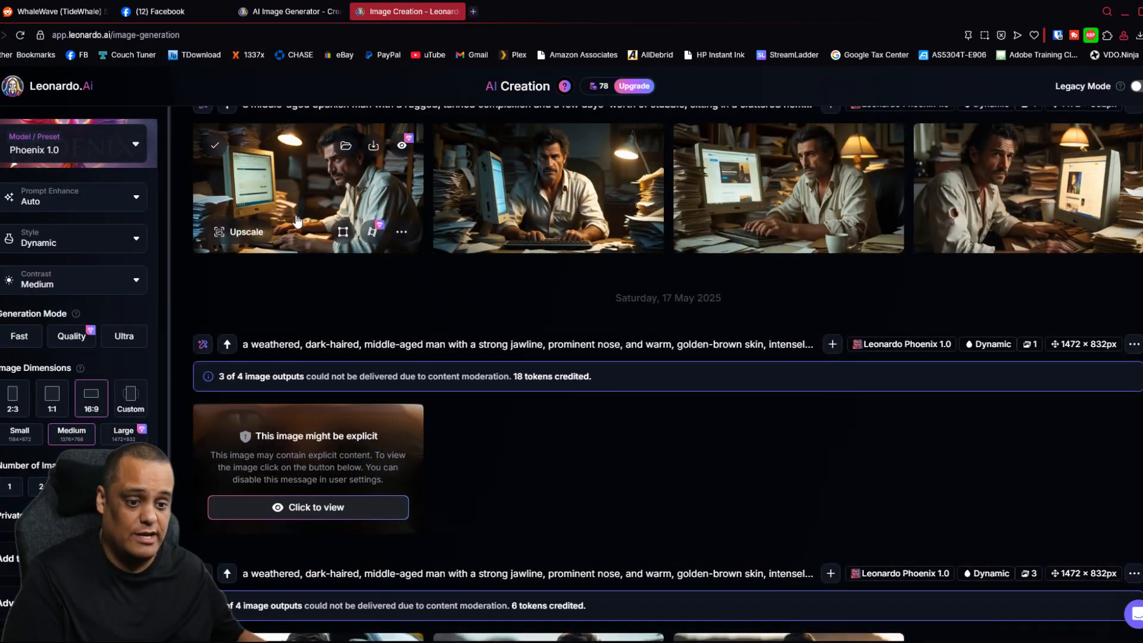
scroll(298, 226, down, 8)
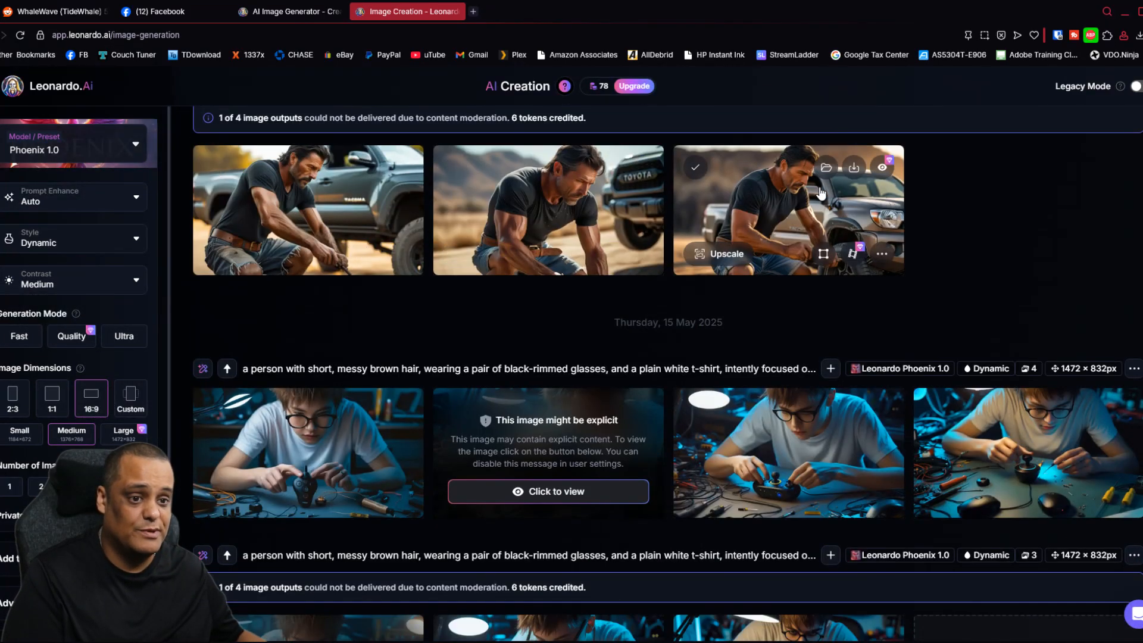
scroll(816, 204, down, 4)
scroll(380, 315, down, 5)
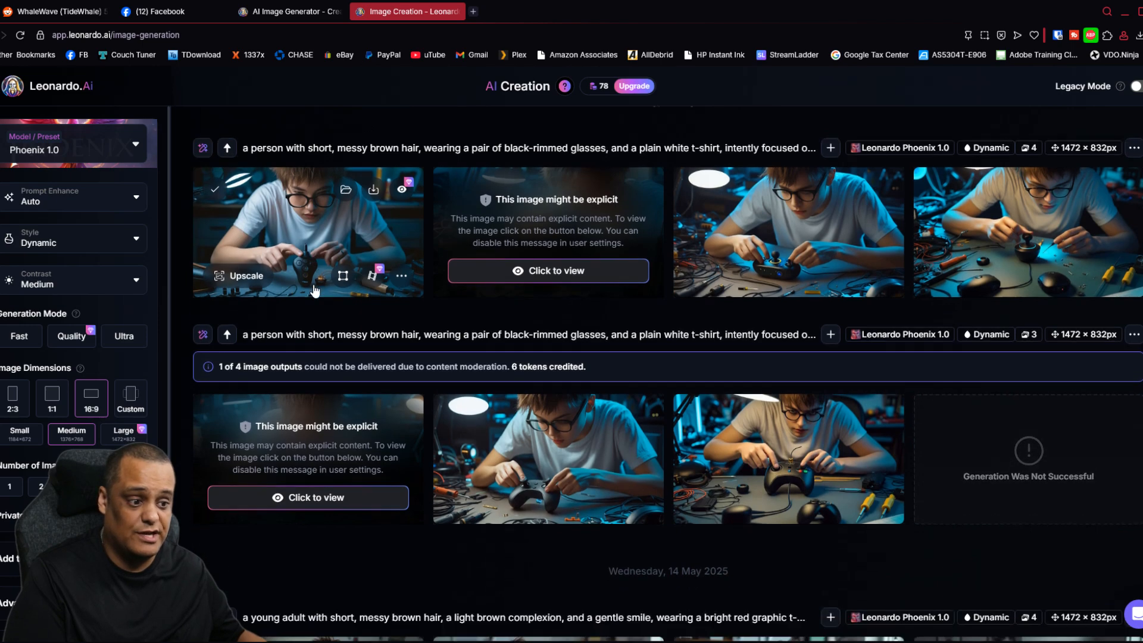
scroll(380, 311, down, 3)
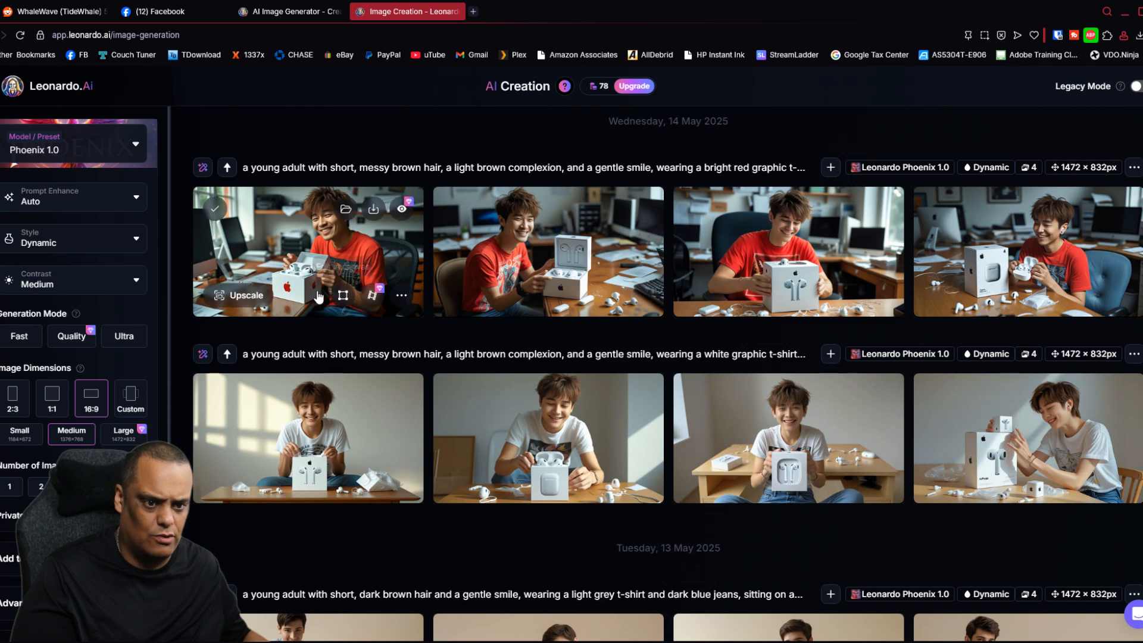
scroll(331, 319, down, 1)
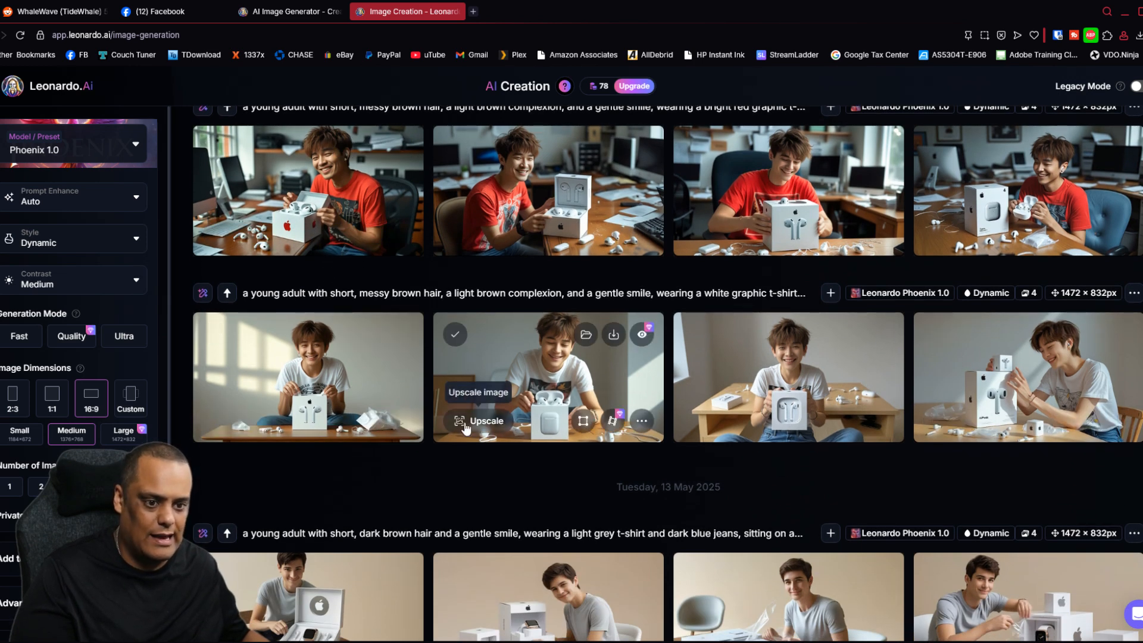
scroll(320, 400, down, 3)
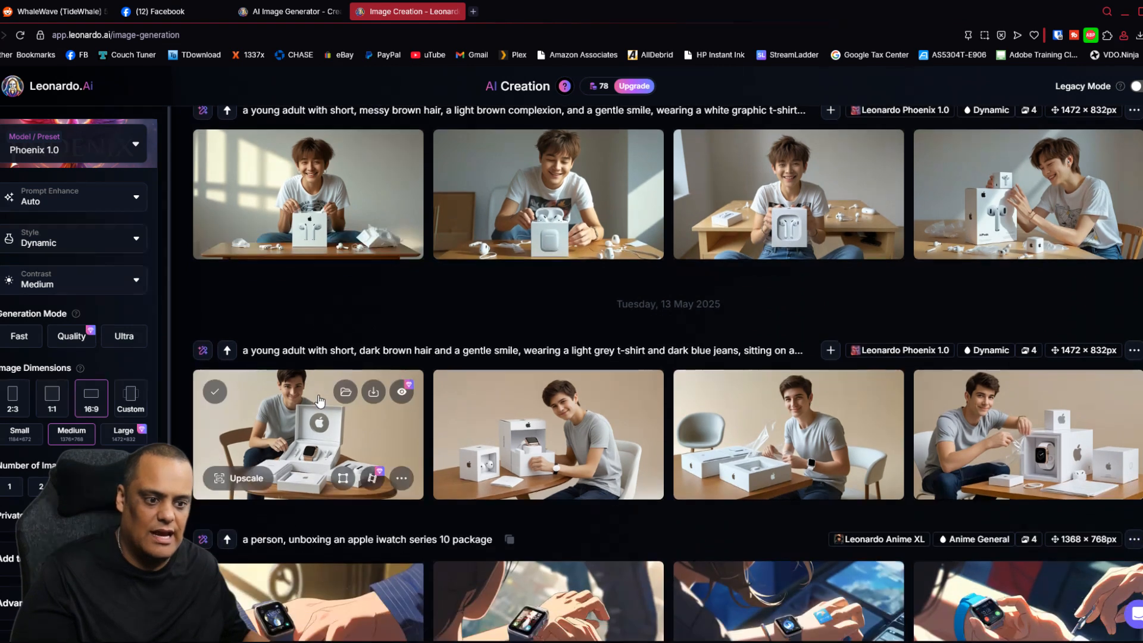
scroll(320, 401, down, 2)
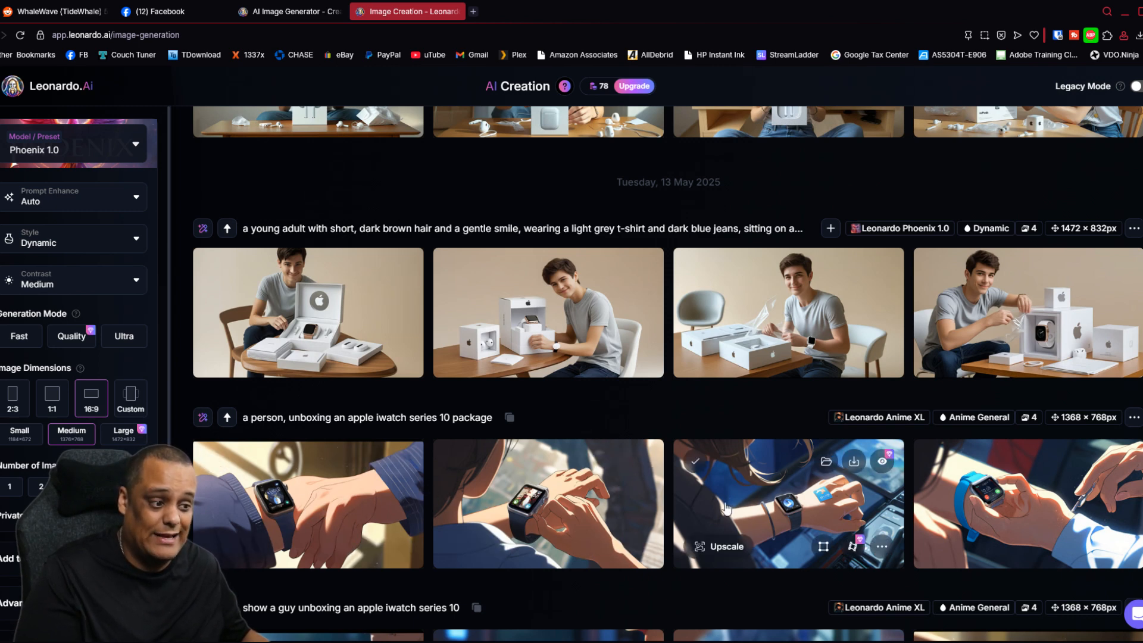
Review the featured models and presets available for image generation, then close the list with Phoenix 1.0 kept
click(93, 154)
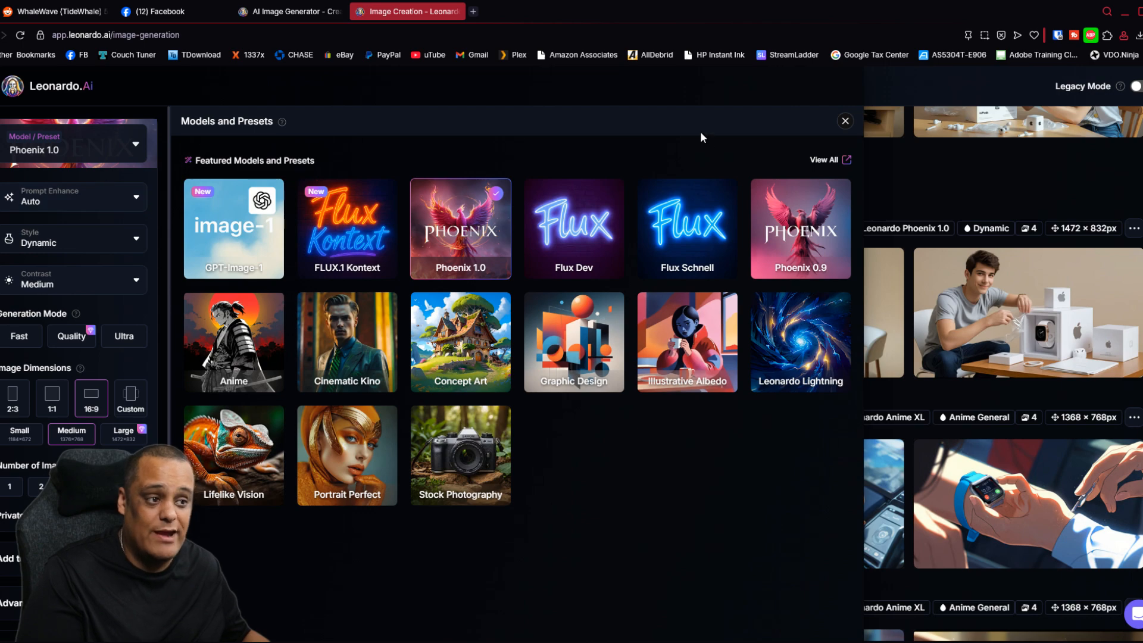
click(845, 121)
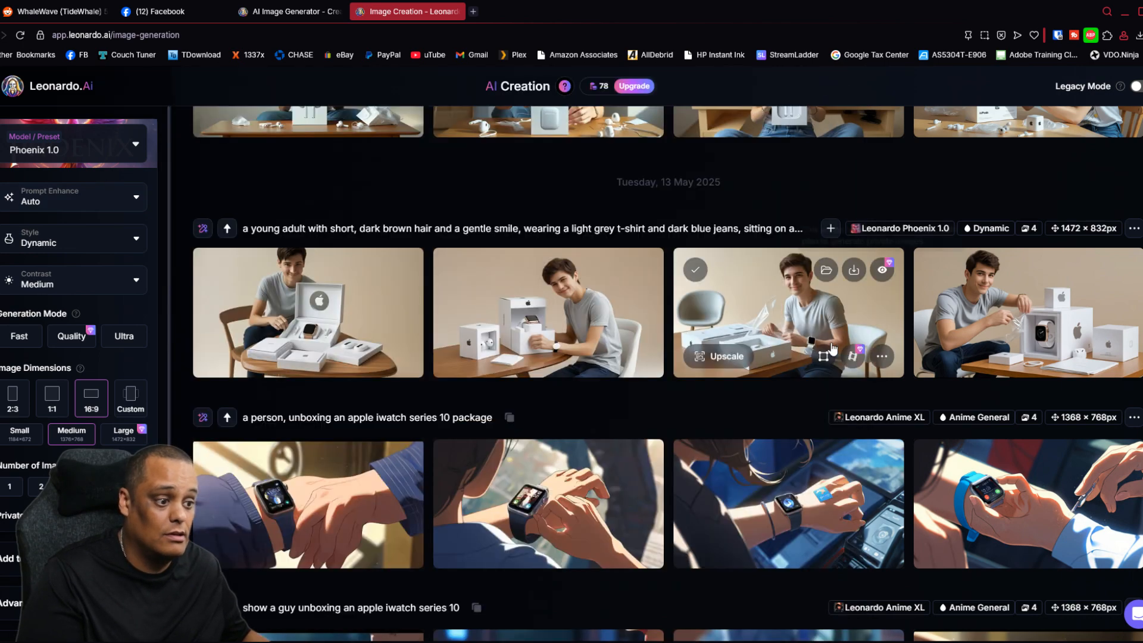
Examine the oldest Apple iWatch Series 10 unboxing generations, comparing the Leonardo Lightning XL, Anime XL and Phoenix 1.0 results
scroll(497, 363, down, 3)
scroll(821, 462, down, 2)
scroll(821, 459, down, 3)
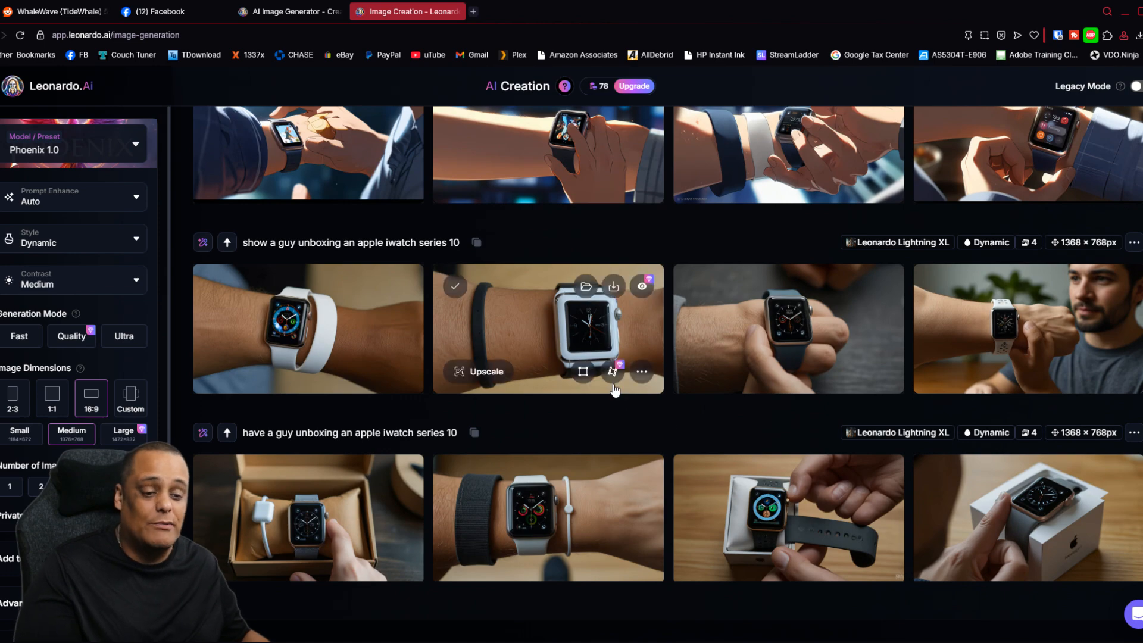
scroll(566, 396, up, 3)
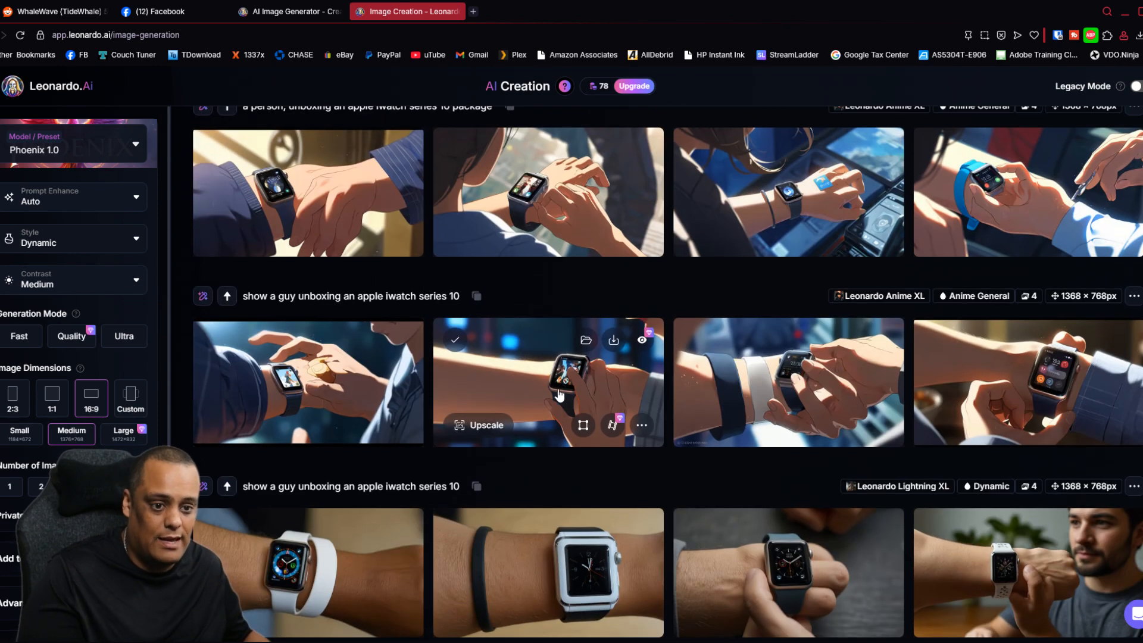
scroll(559, 396, up, 2)
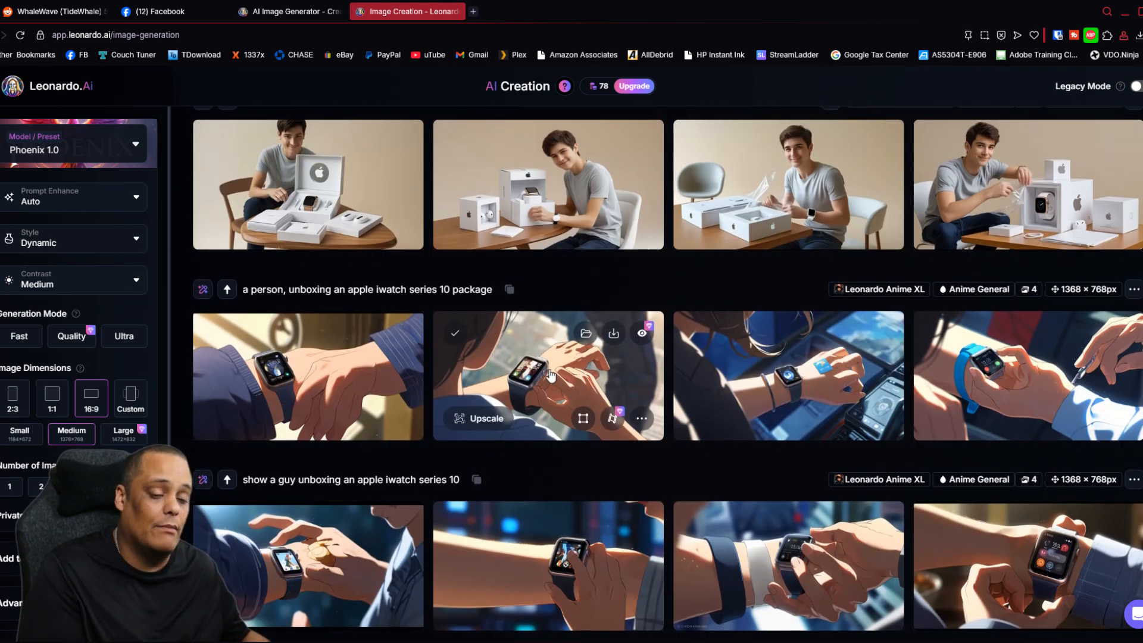
scroll(552, 380, up, 2)
scroll(536, 360, up, 2)
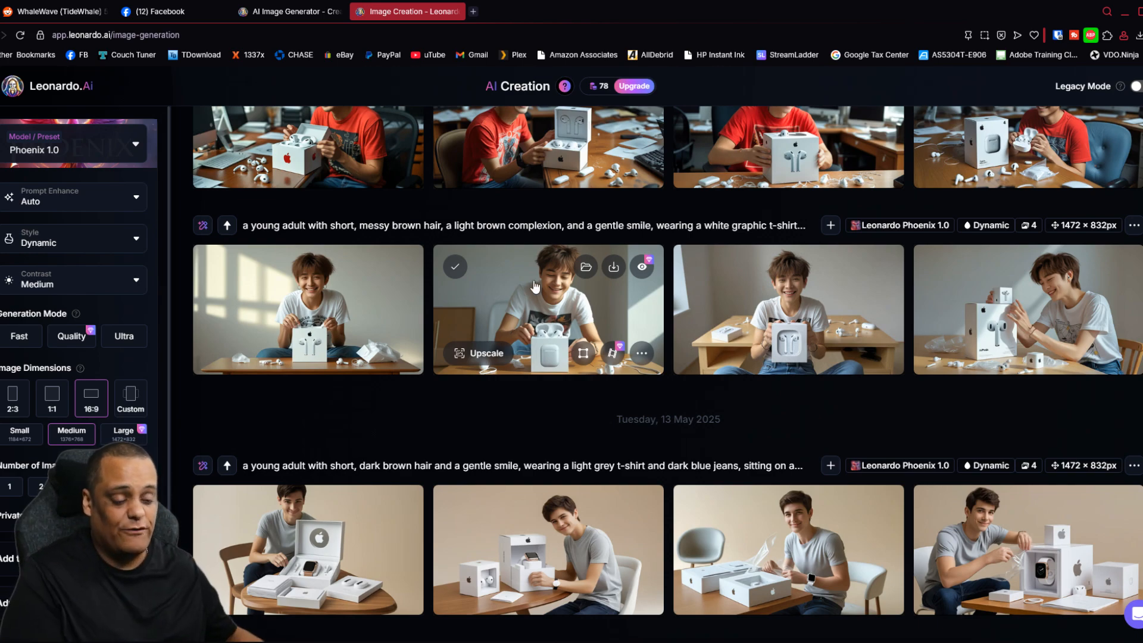
Return to the newest workout image sets in the generation history and check the plan's token balance details
scroll(633, 350, up, 15)
scroll(632, 348, up, 8)
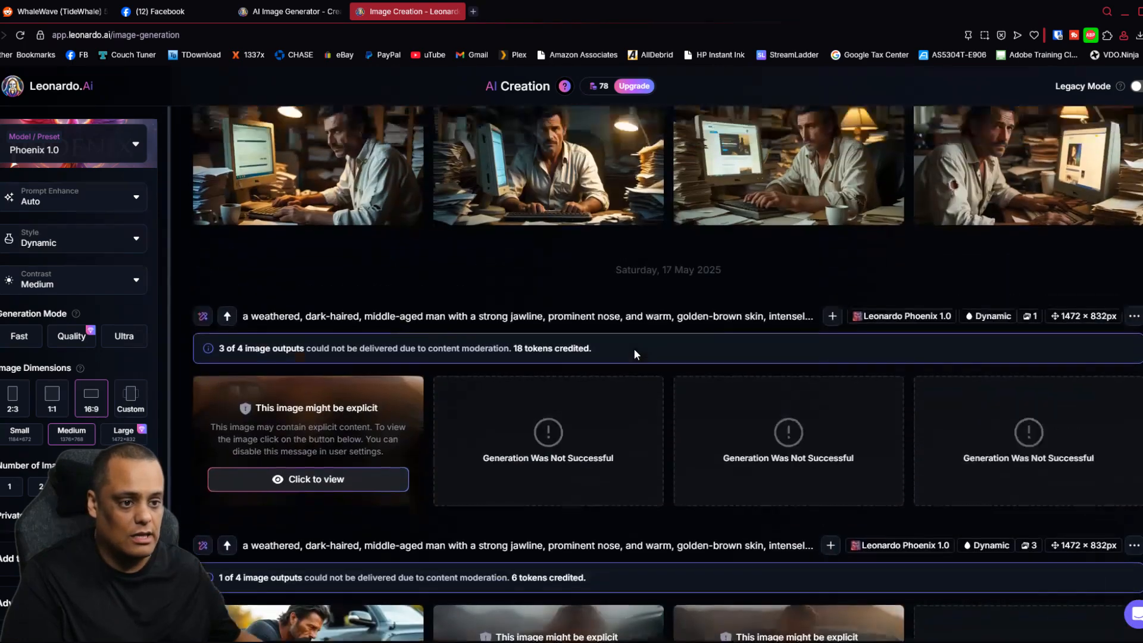
scroll(556, 505, up, 10)
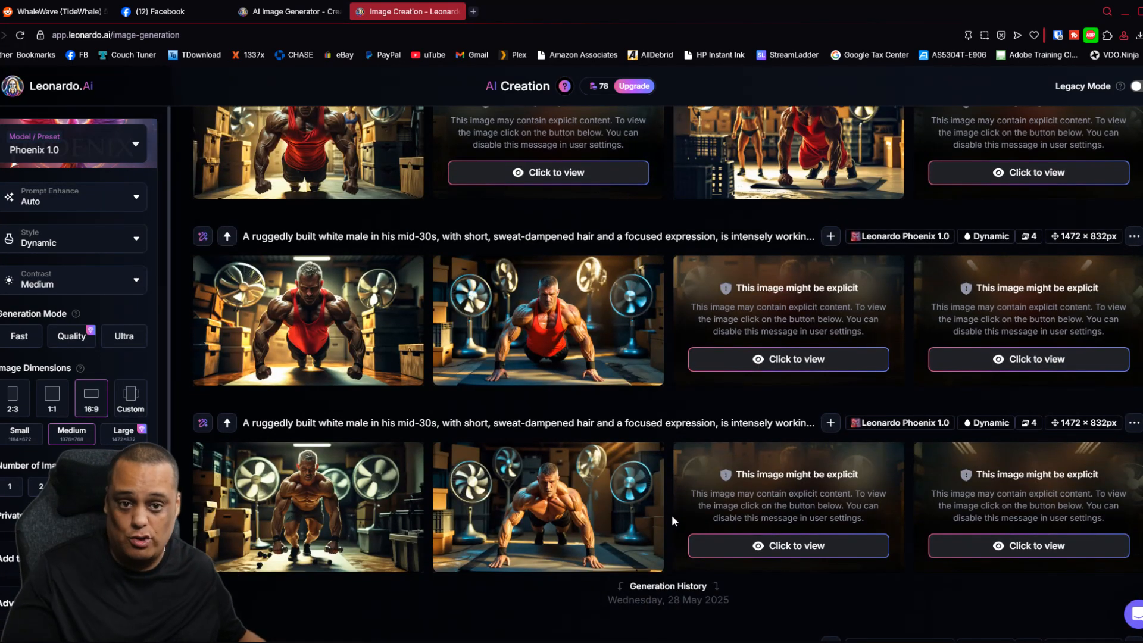
mouse_move(595, 89)
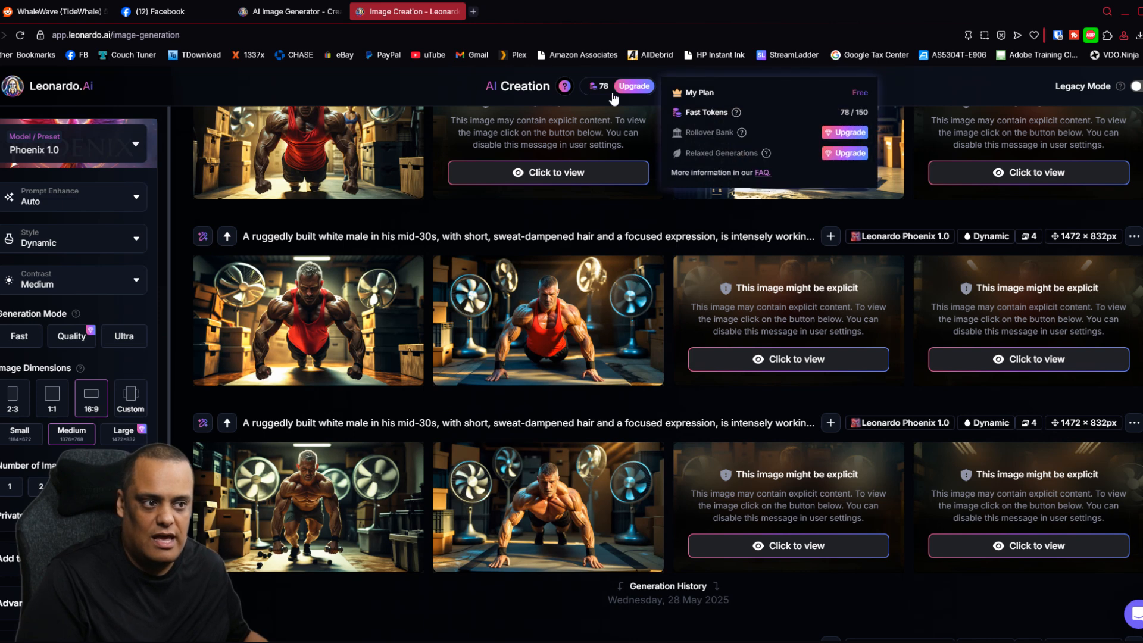